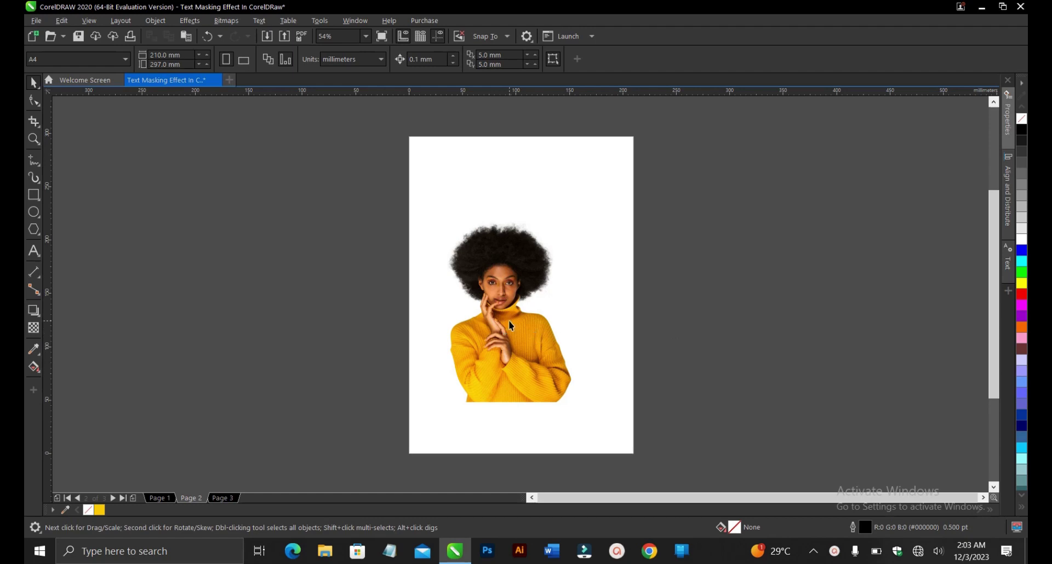
# Step: Try moving the portrait photo toward the left edge, undo it, and clear the selection
pyautogui.scroll(3, 505, 335)
pyautogui.click(504, 338)
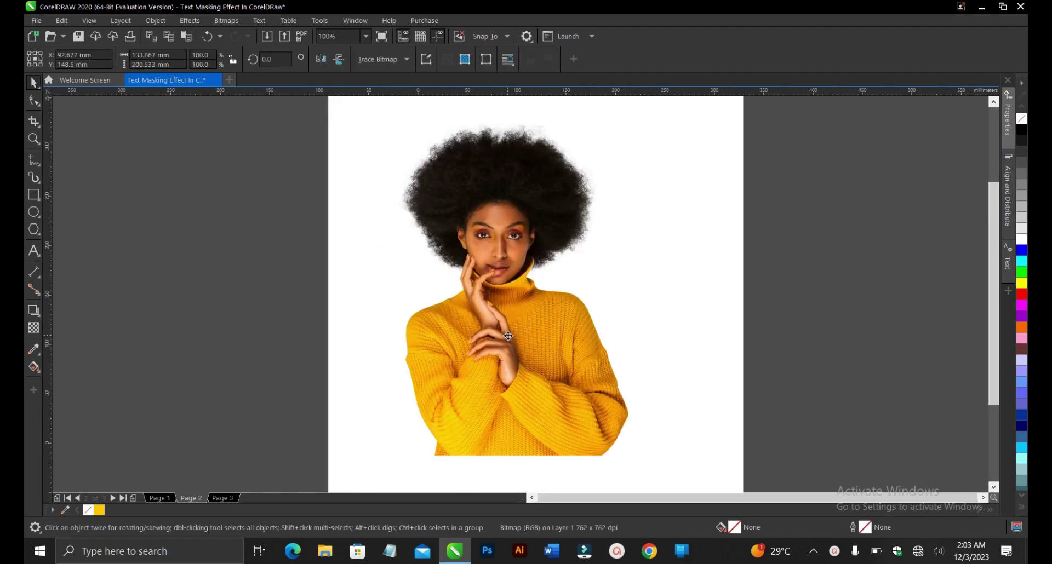
pyautogui.scroll(-3, 504, 338)
pyautogui.moveTo(504, 338); pyautogui.dragTo(364, 337)
pyautogui.hotkey('ctrl', 'z')
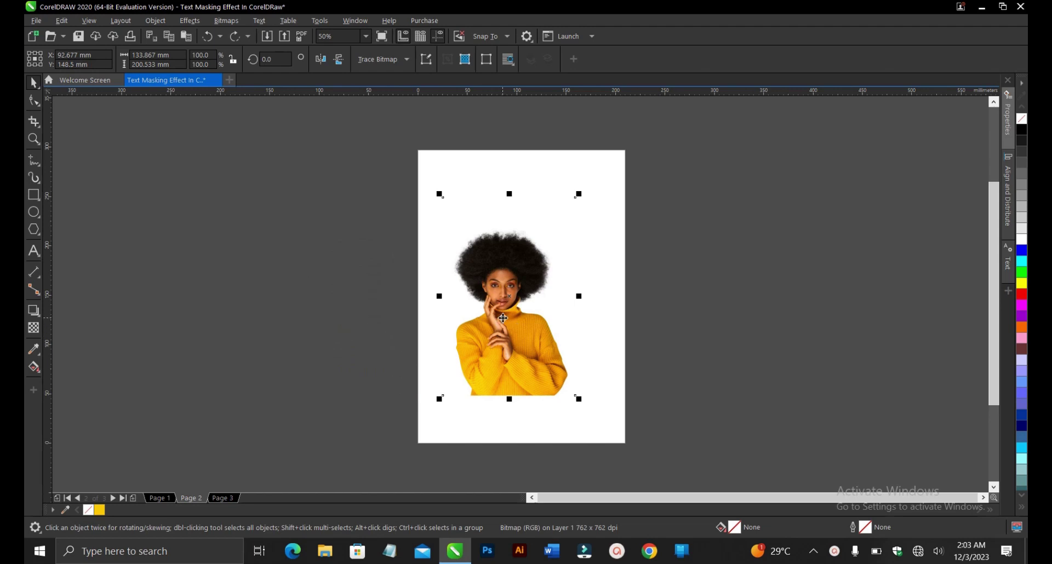
pyautogui.click(586, 308)
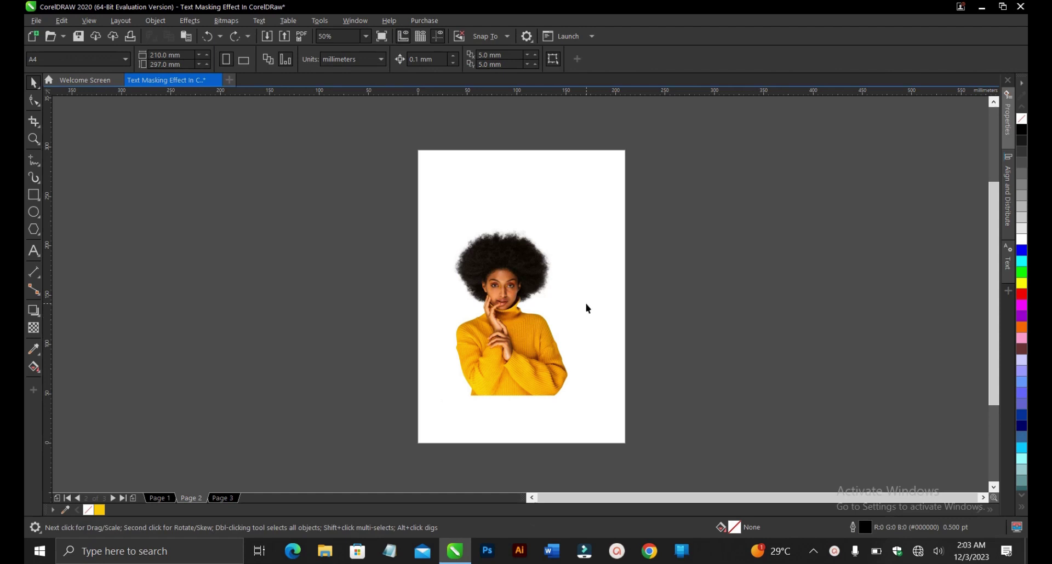
pyautogui.click(540, 302)
pyautogui.click(379, 285)
# Step: Type COOL as artistic text left of the page, one letter per line
pyautogui.click(34, 251)
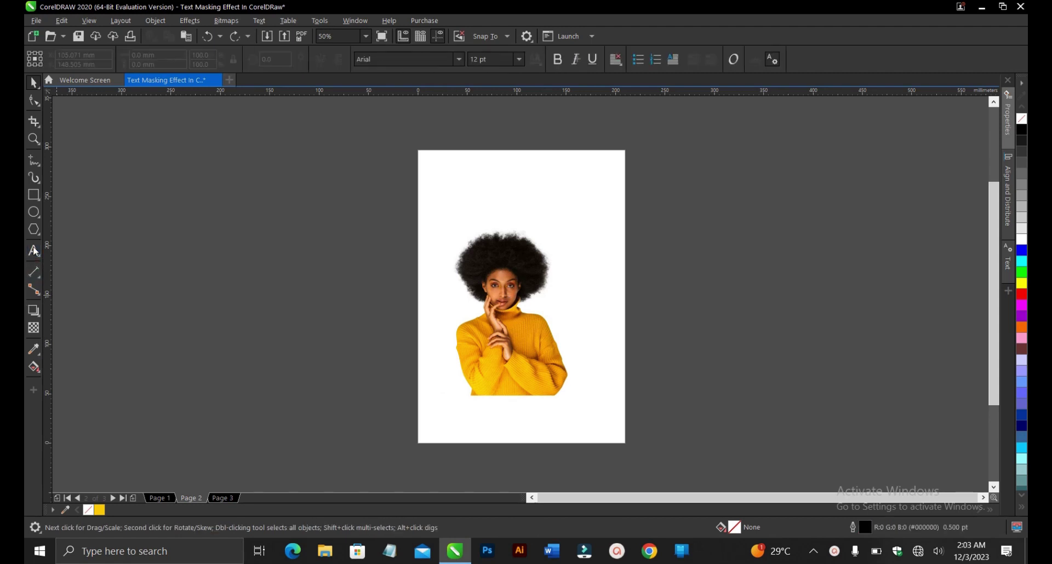
pyautogui.click(334, 276)
pyautogui.write('CO')
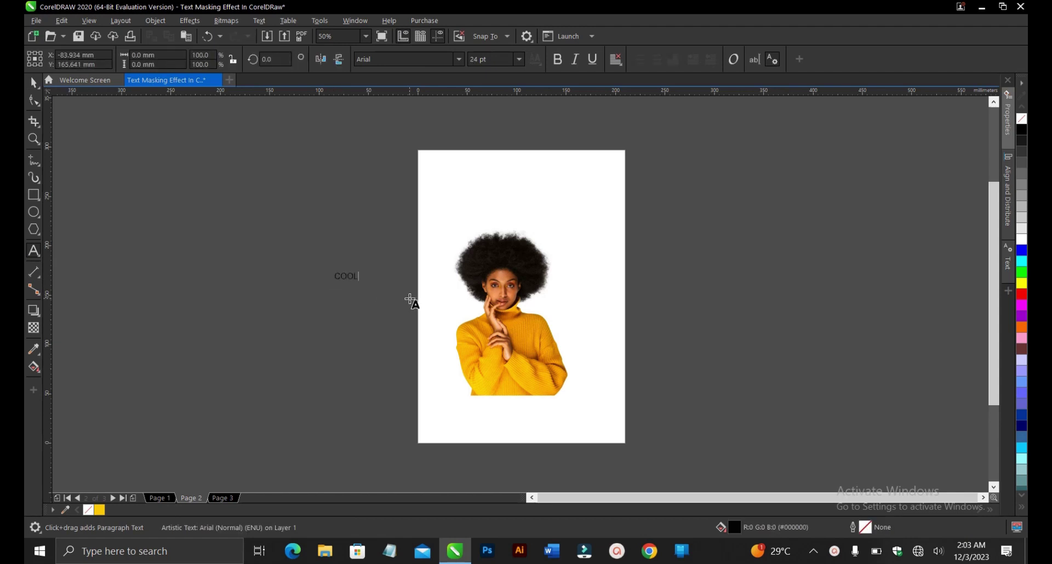
pyautogui.write('OL')
pyautogui.scroll(2, 362, 267)
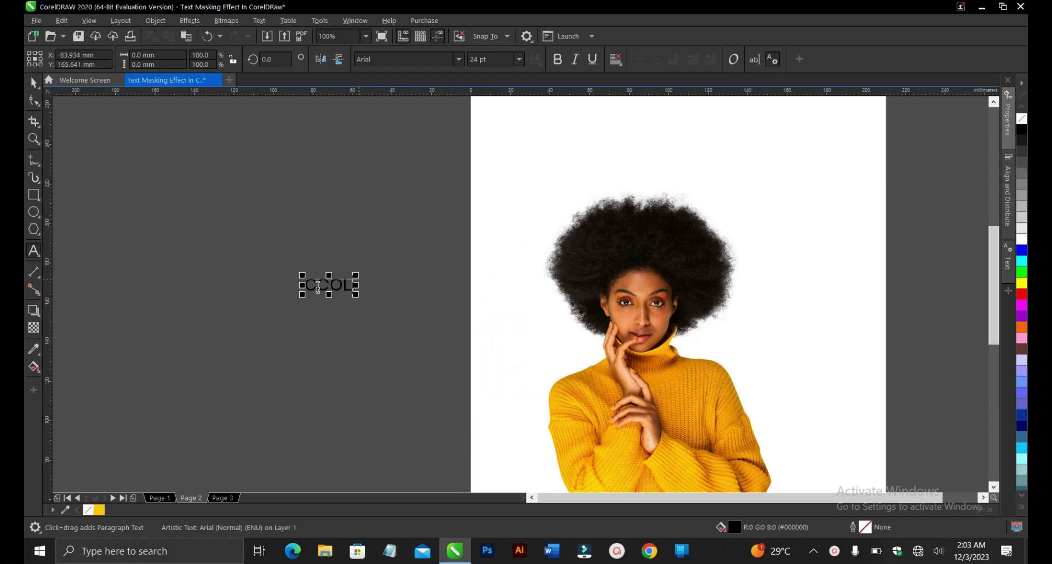
pyautogui.press('Return')
pyautogui.click(319, 306)
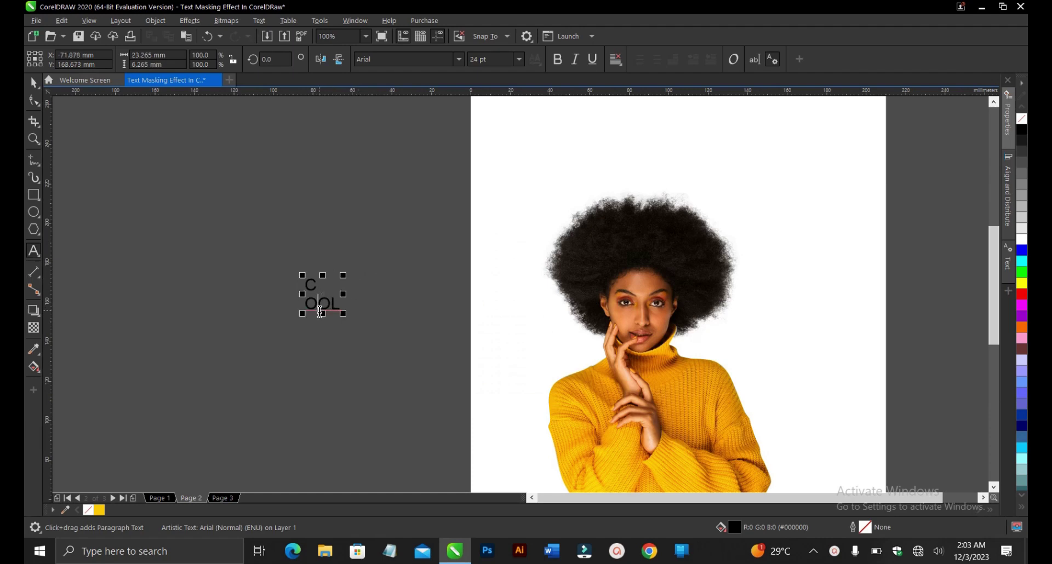
pyautogui.press('Return')
pyautogui.click(316, 322)
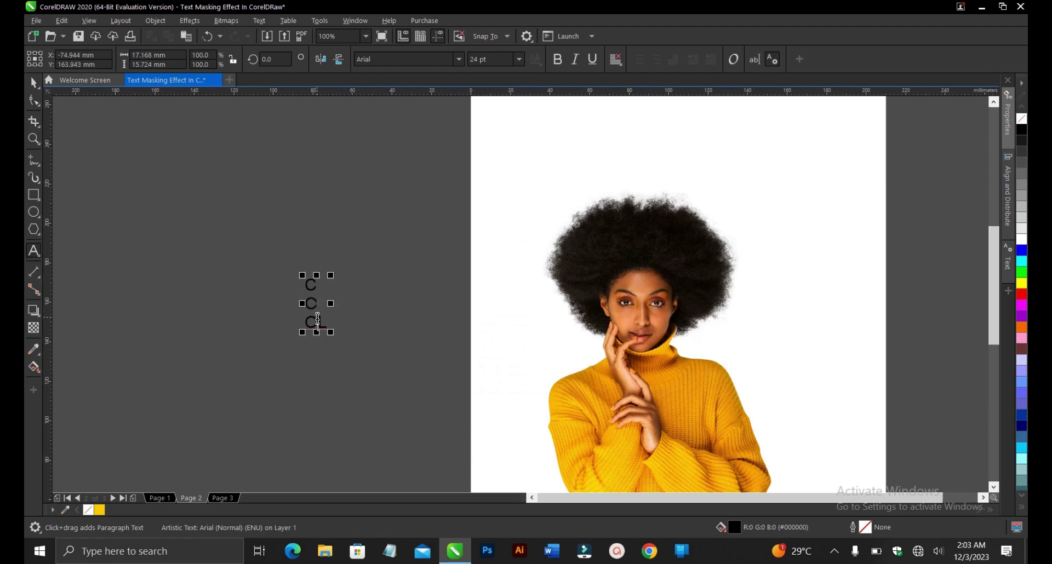
pyautogui.press('Return')
pyautogui.click(33, 82)
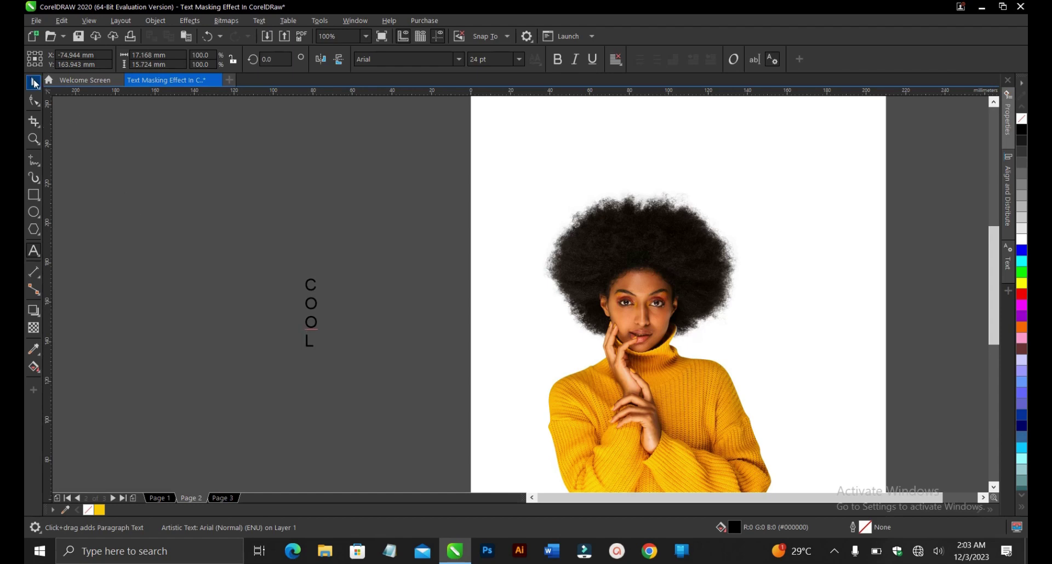
# Step: Set COOL in Poppins ExtraBold and tighten its line spacing with the Shape tool
pyautogui.click(458, 59)
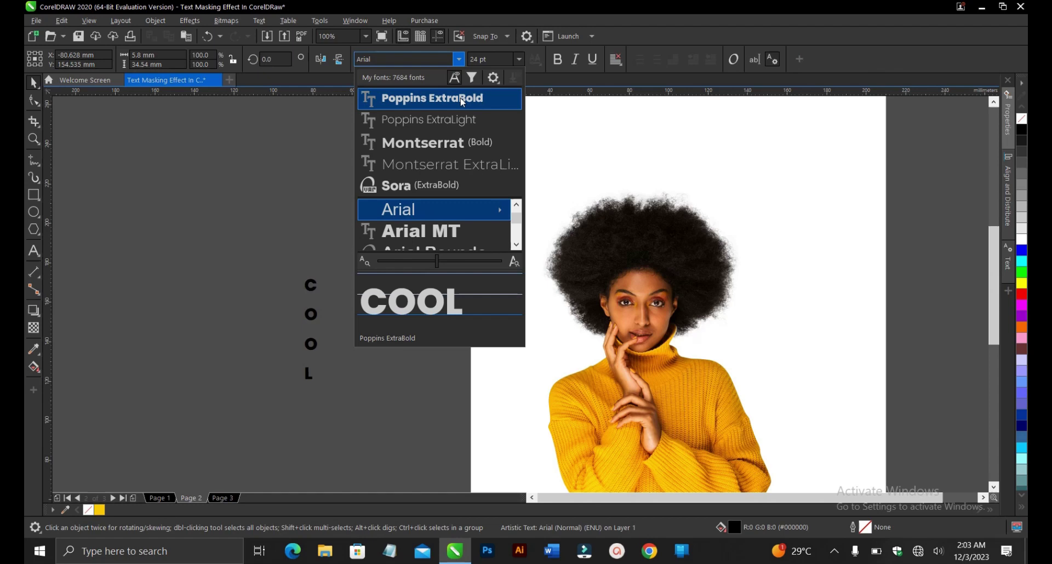
pyautogui.click(462, 99)
pyautogui.click(34, 101)
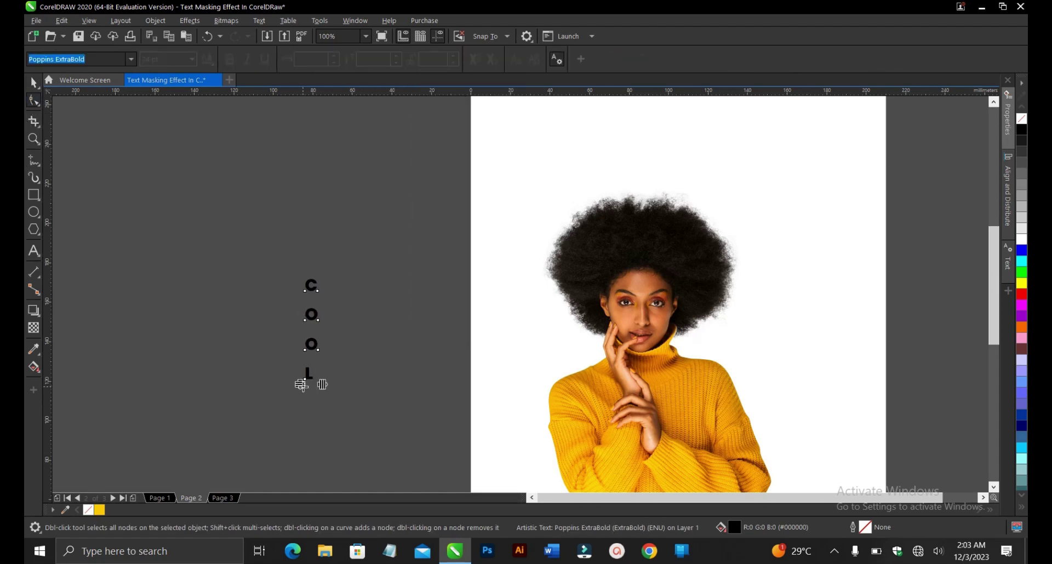
pyautogui.moveTo(302, 384); pyautogui.dragTo(301, 356)
pyautogui.scroll(3, 301, 356)
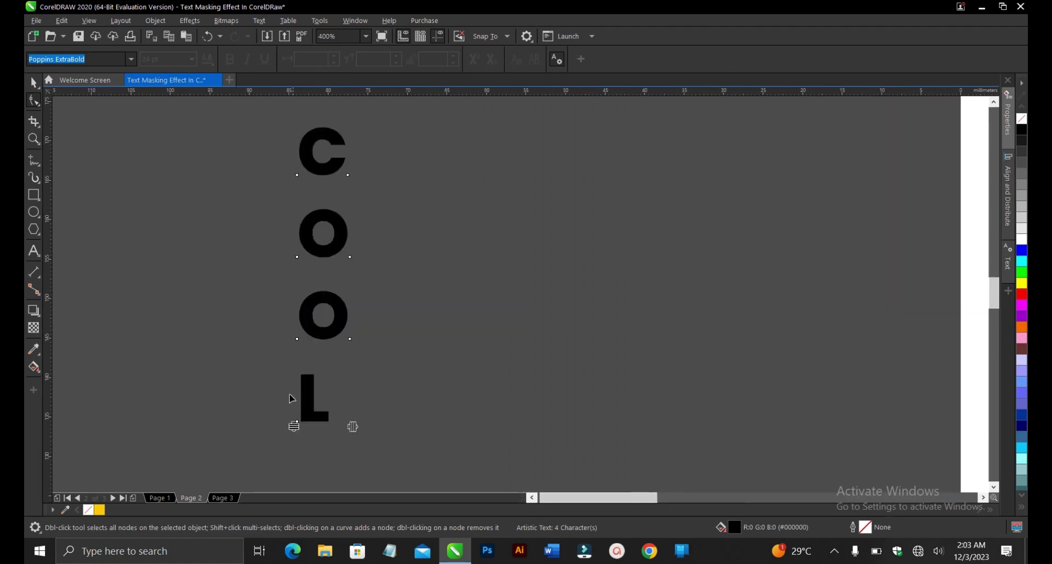
pyautogui.moveTo(293, 426); pyautogui.dragTo(290, 322)
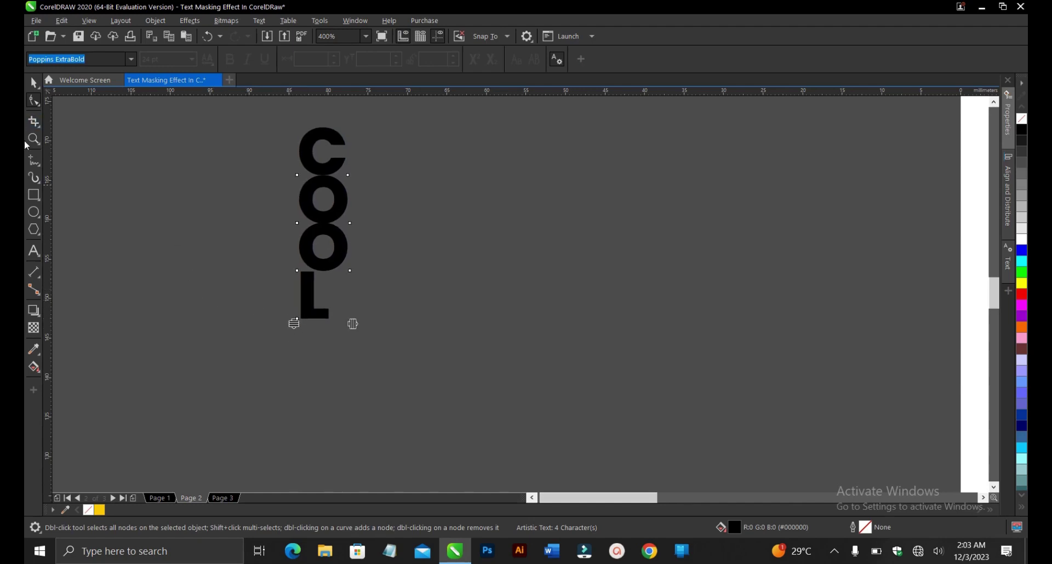
# Step: Move the stacked COOL text nearer the page
pyautogui.click(33, 82)
pyautogui.scroll(-4, 285, 224)
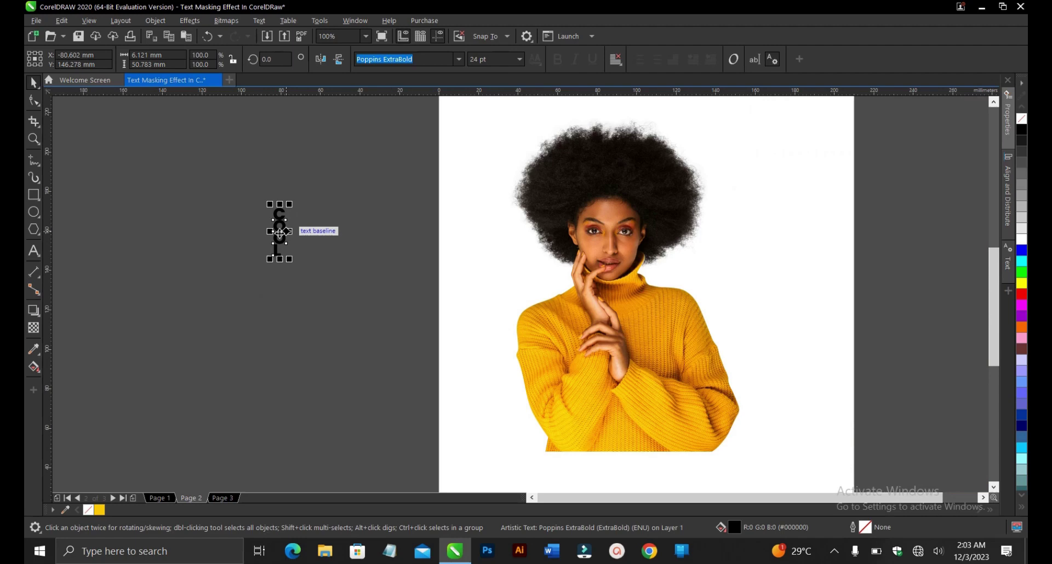
pyautogui.moveTo(287, 219); pyautogui.dragTo(377, 242)
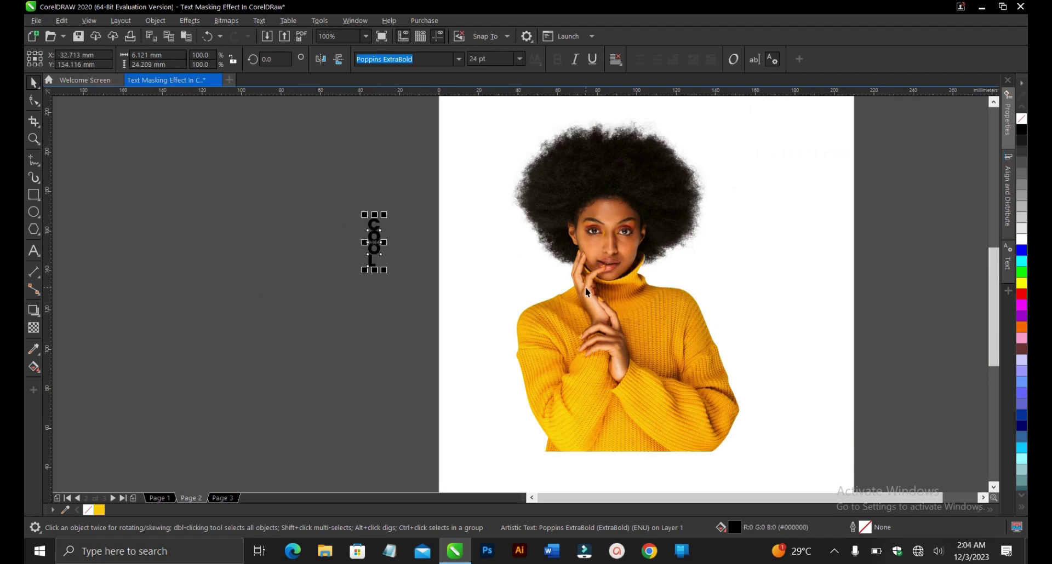
pyautogui.scroll(-2, 489, 301)
# Step: Draw a thin-outlined rectangle matching the portrait photo's bounds
pyautogui.click(554, 274)
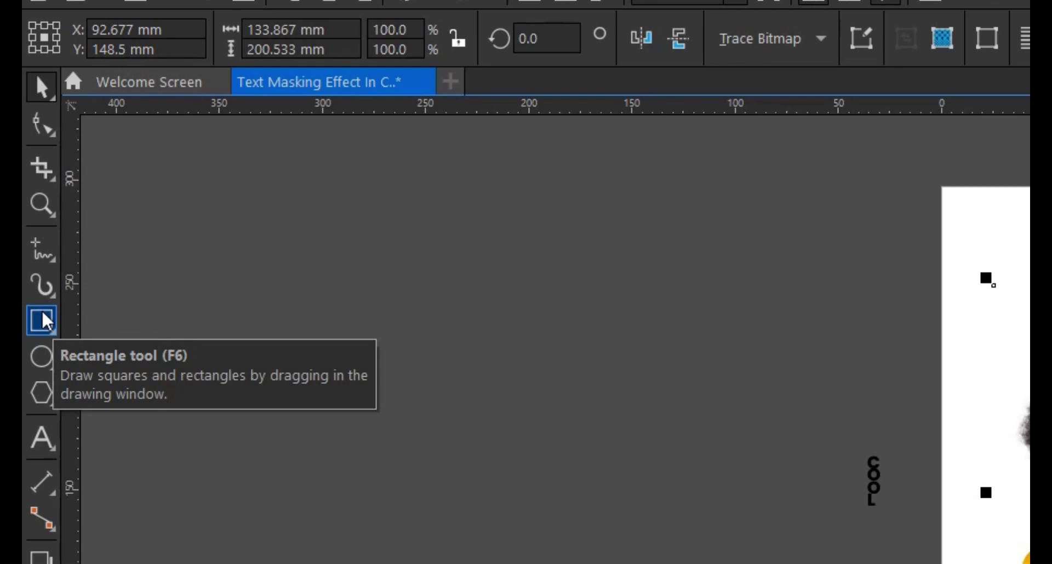
pyautogui.click(43, 314)
pyautogui.moveTo(992, 285); pyautogui.dragTo(1051, 563)
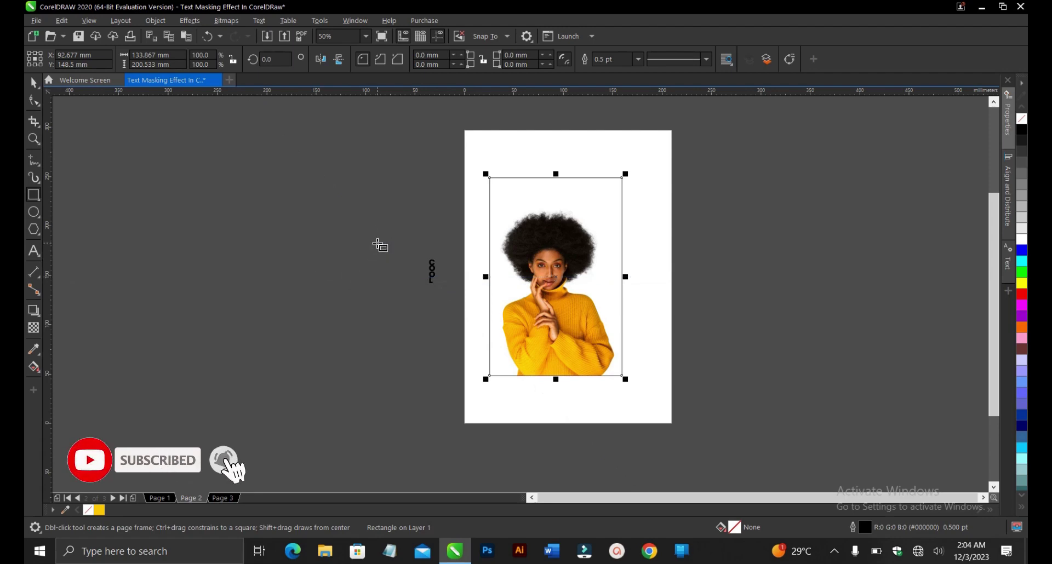
pyautogui.click(34, 83)
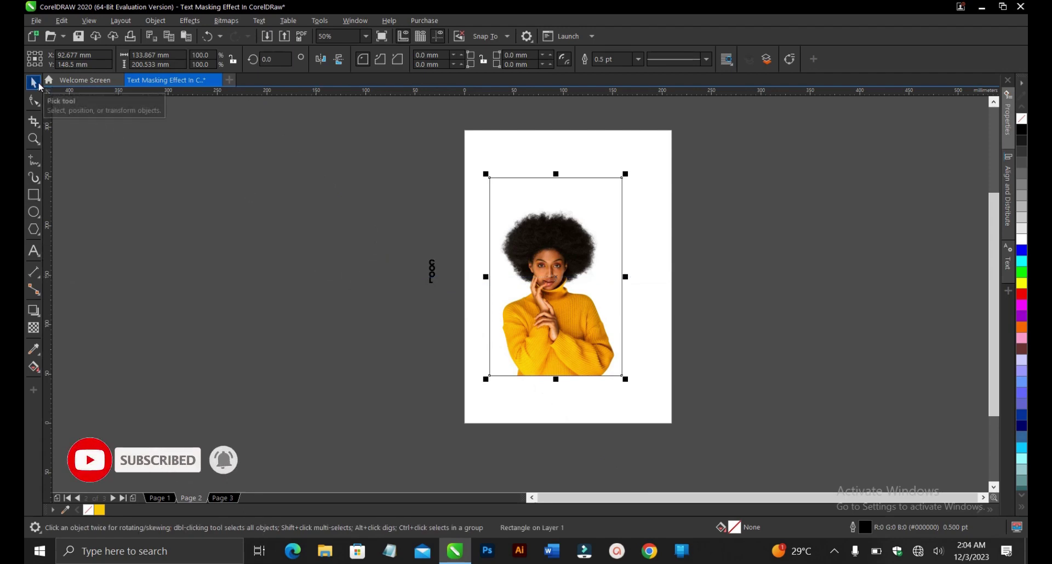
pyautogui.click(456, 298)
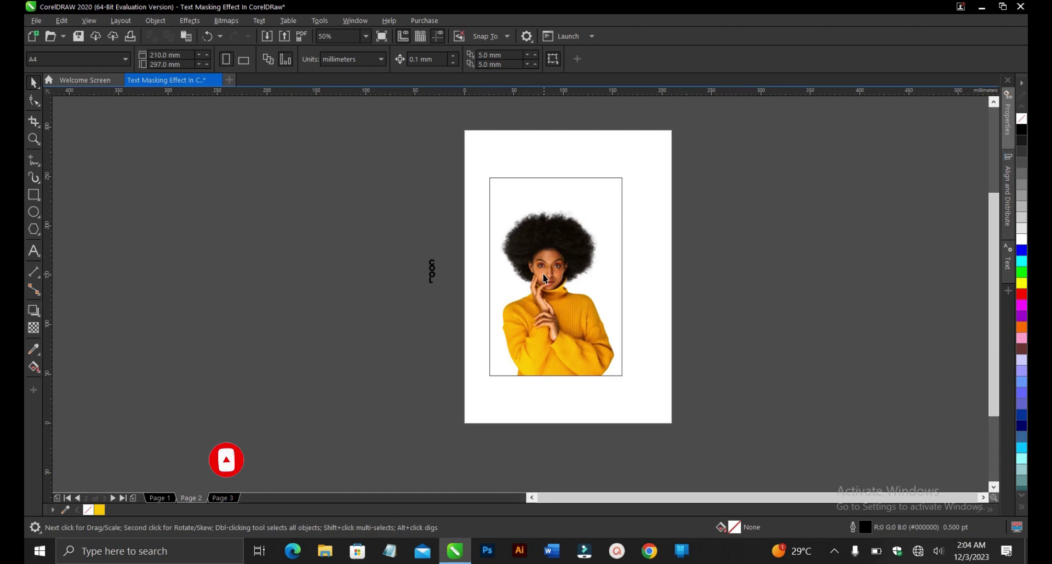
# Step: Narrow the rectangle to the photo's midpoint, making it 66.933 × 200.533 mm
pyautogui.click(606, 192)
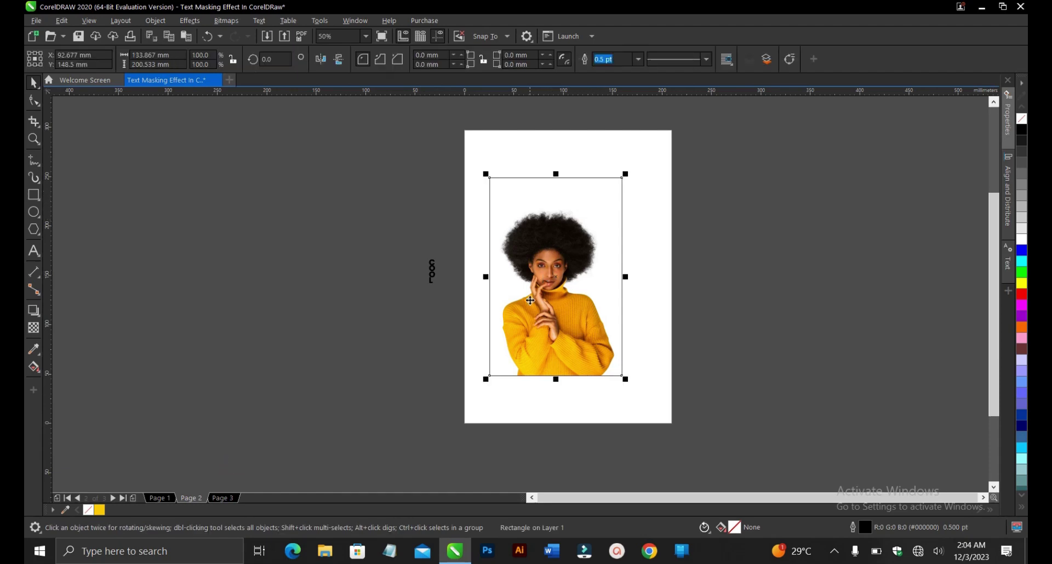
pyautogui.scroll(1, 625, 278)
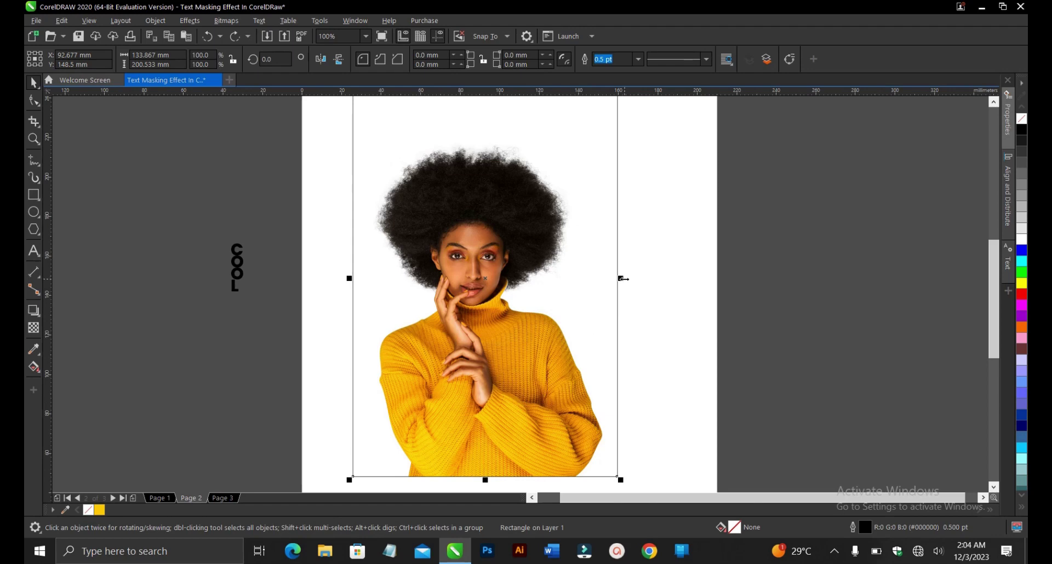
pyautogui.moveTo(623, 278); pyautogui.dragTo(493, 476)
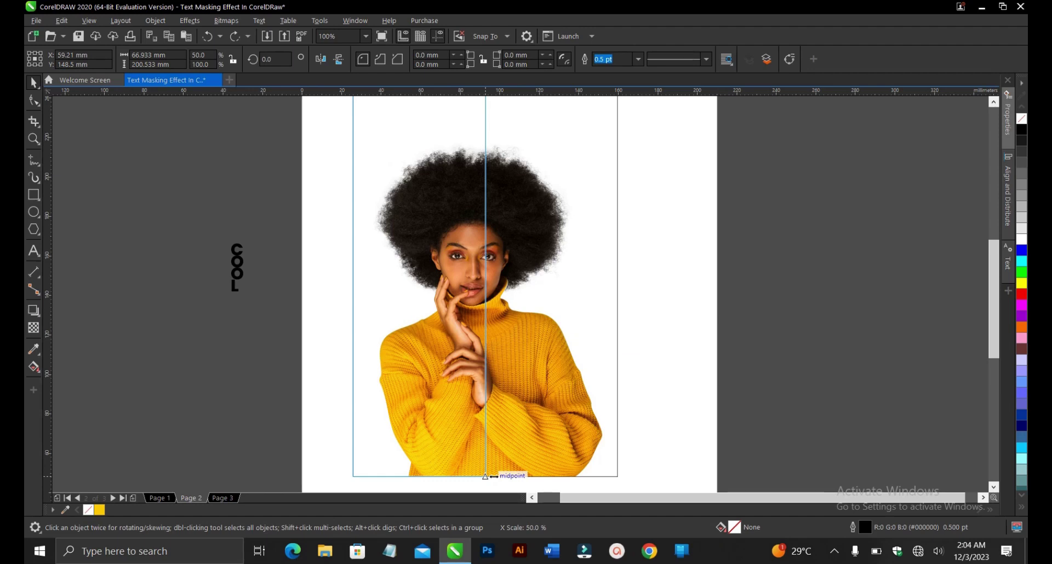
pyautogui.moveTo(493, 476); pyautogui.dragTo(493, 476)
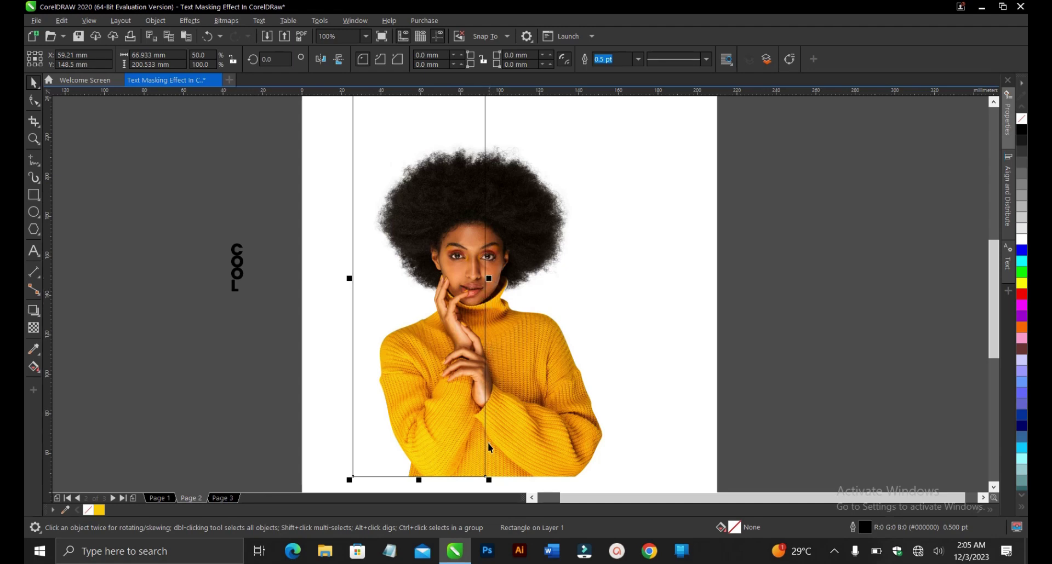
pyautogui.scroll(-2, 465, 359)
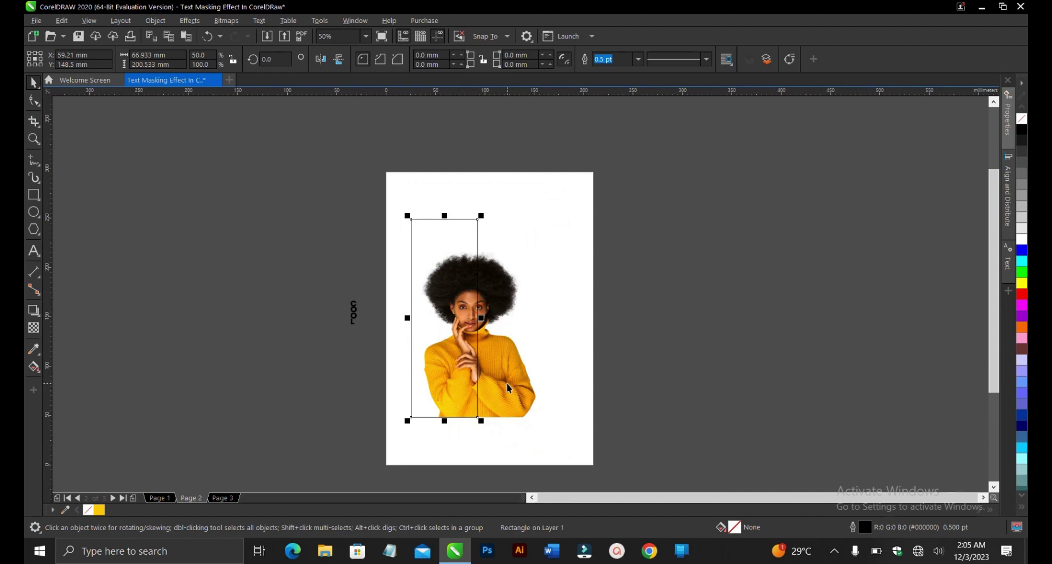
# Step: Copy the portrait photo from its right-click menu
pyautogui.click(511, 379)
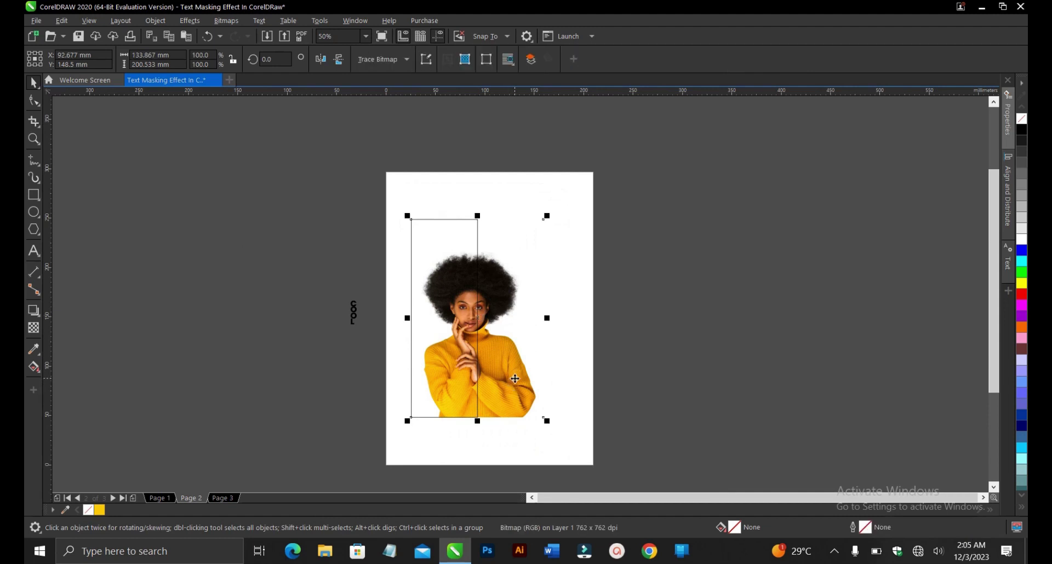
pyautogui.click(548, 375)
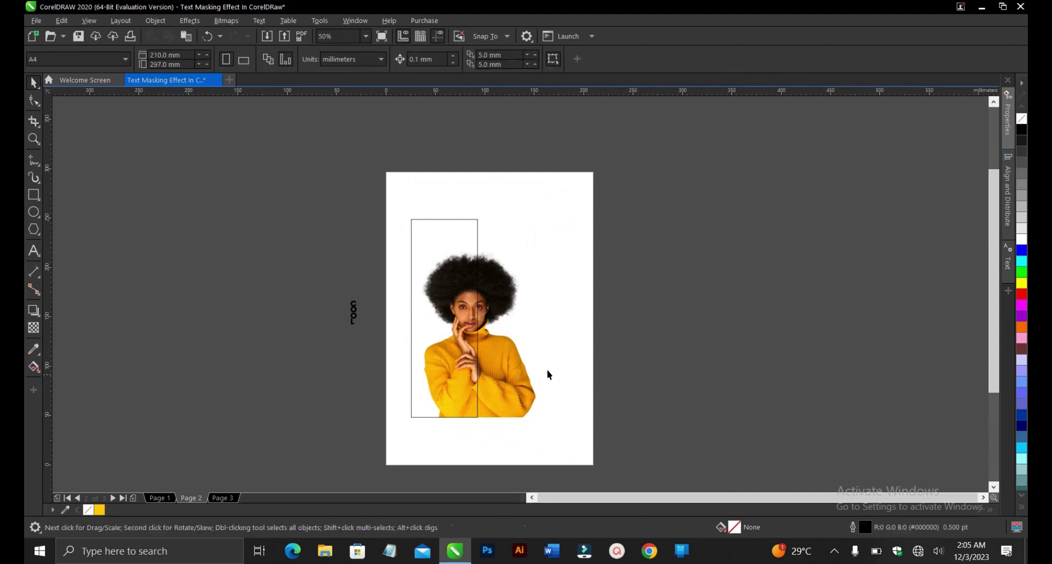
pyautogui.click(499, 361)
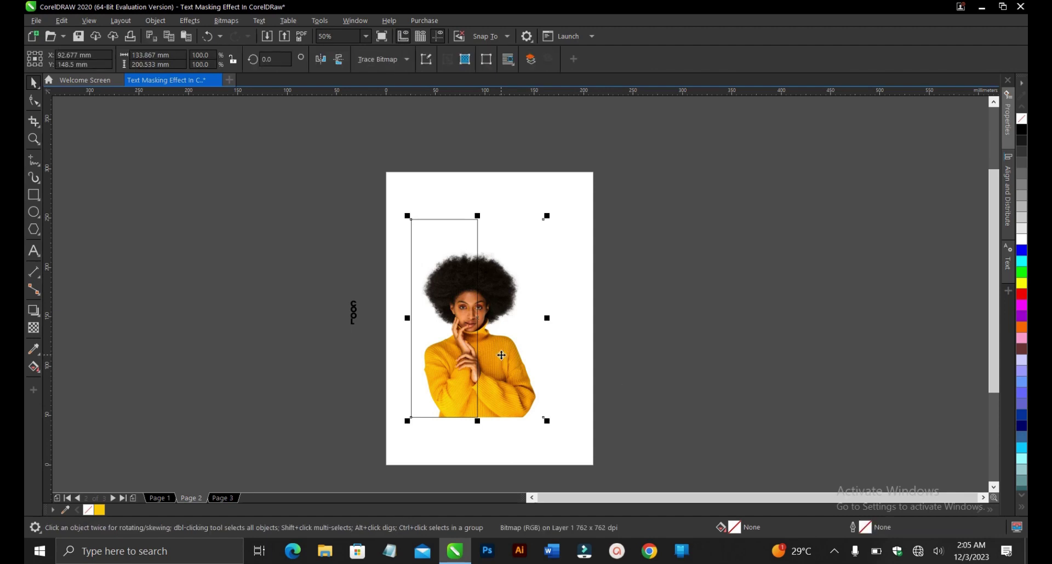
pyautogui.rightClick(501, 355)
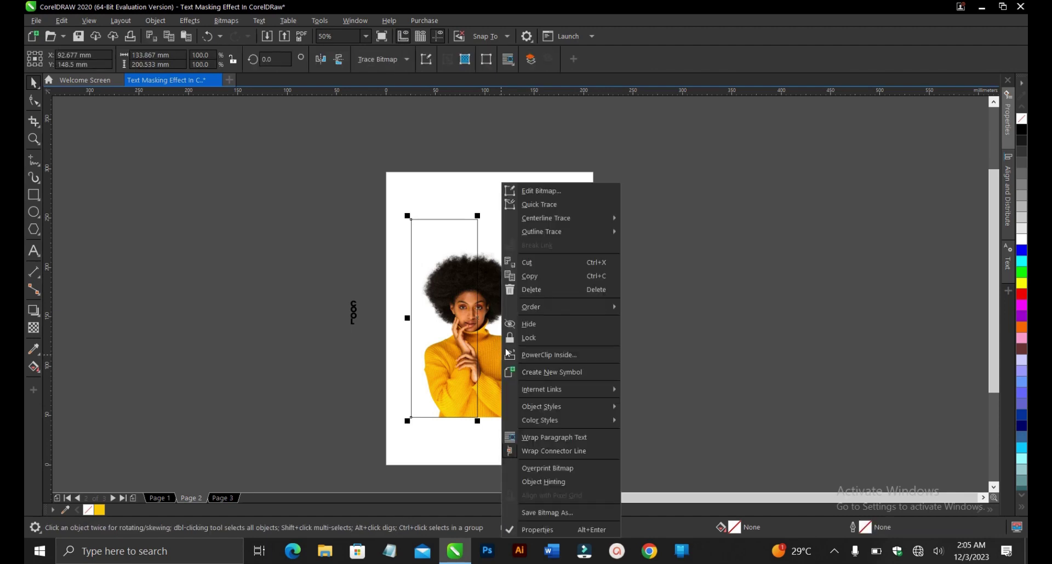
pyautogui.click(529, 276)
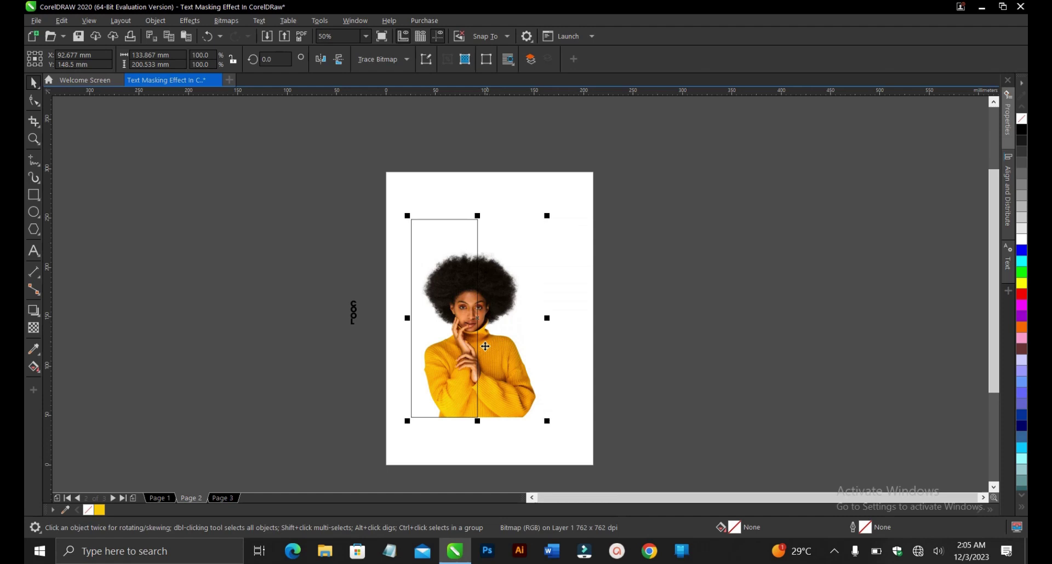
# Step: Select the tall rectangle together with the portrait photo
pyautogui.click(433, 231)
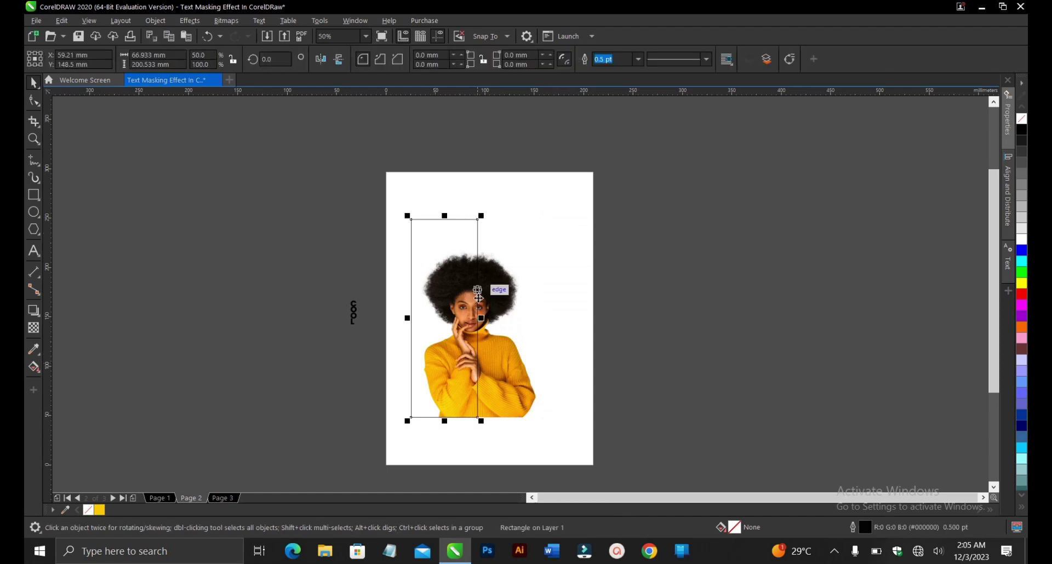
pyautogui.scroll(1, 509, 311)
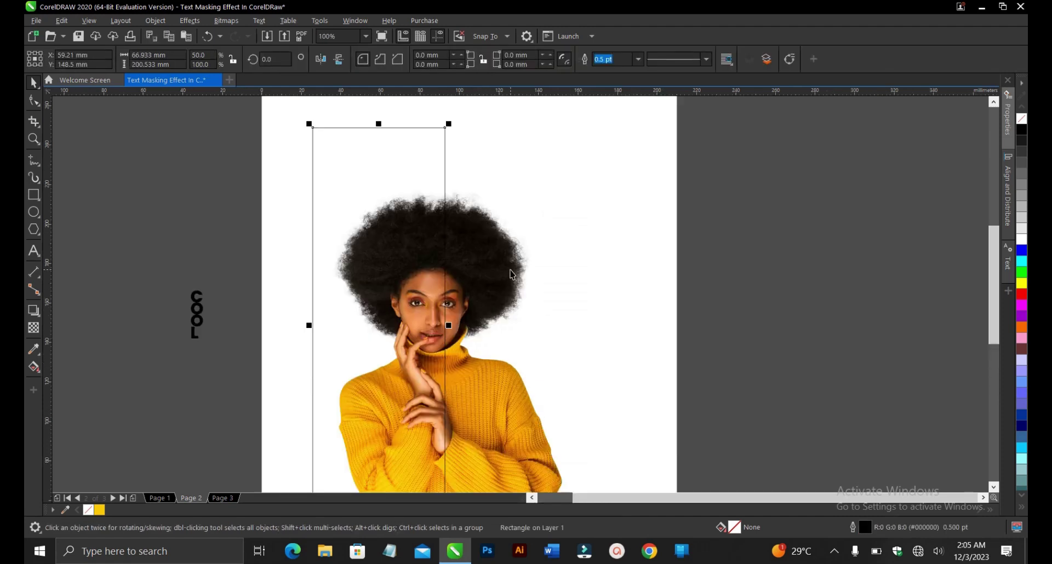
pyautogui.keyDown('shift'); pyautogui.click(510, 273); pyautogui.keyUp('shift')
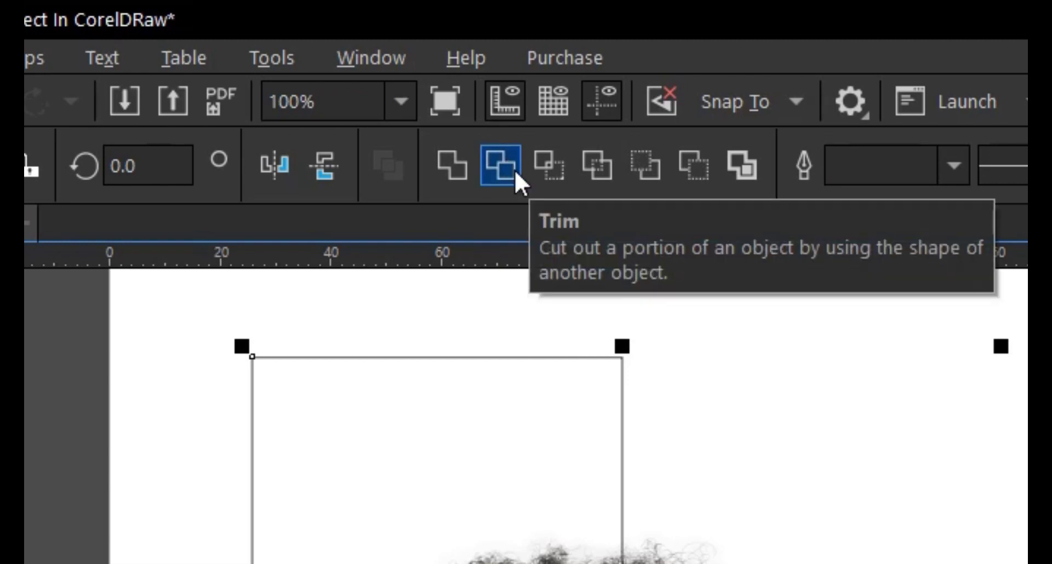
# Step: Trim the portrait to its right half, move the rectangle off-page, and set COOL at the cut edge
pyautogui.click(515, 174)
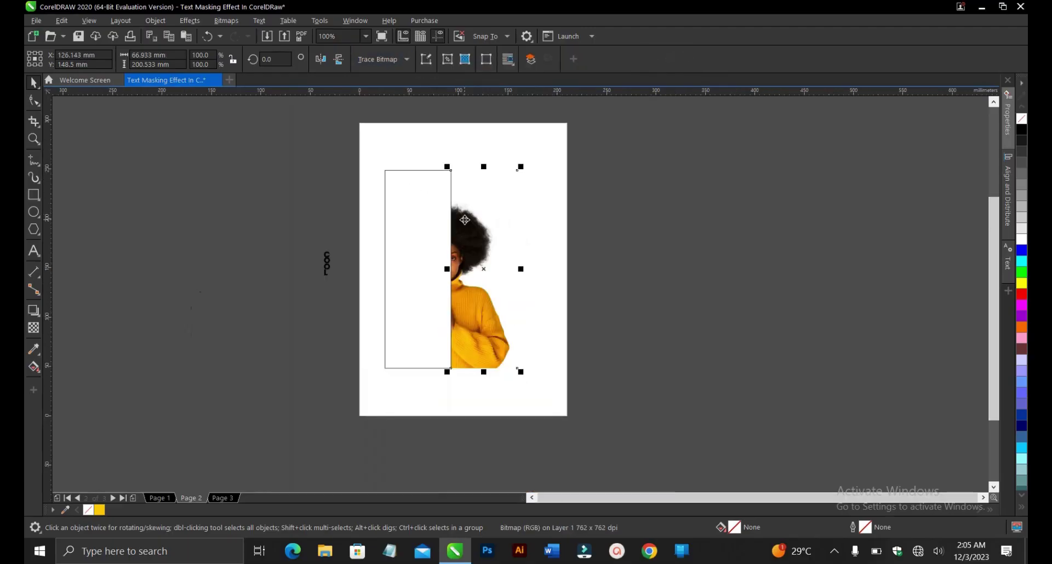
pyautogui.click(598, 252)
pyautogui.click(449, 253)
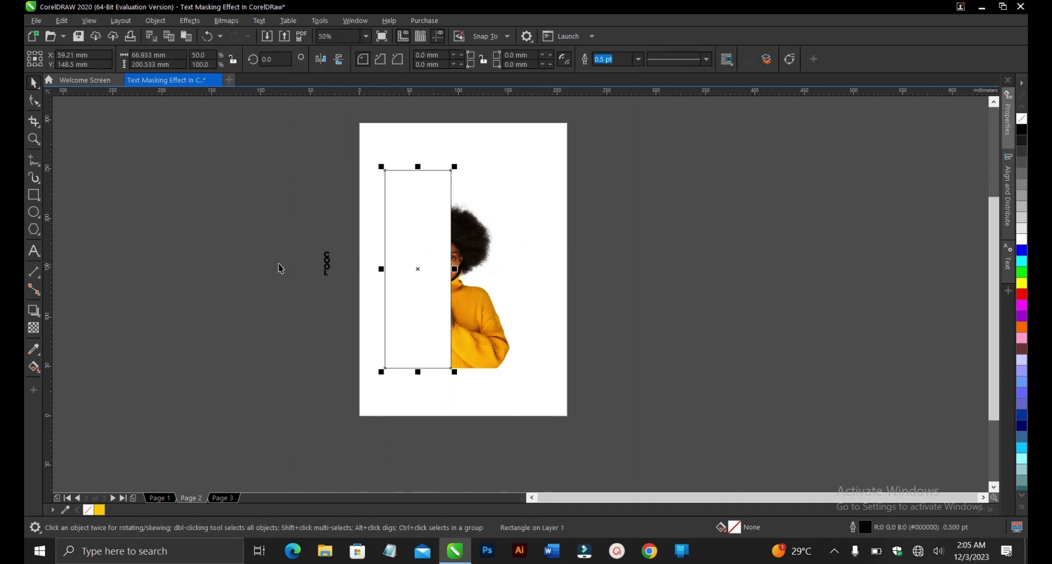
pyautogui.moveTo(252, 215); pyautogui.dragTo(357, 305)
pyautogui.moveTo(411, 232); pyautogui.dragTo(274, 222)
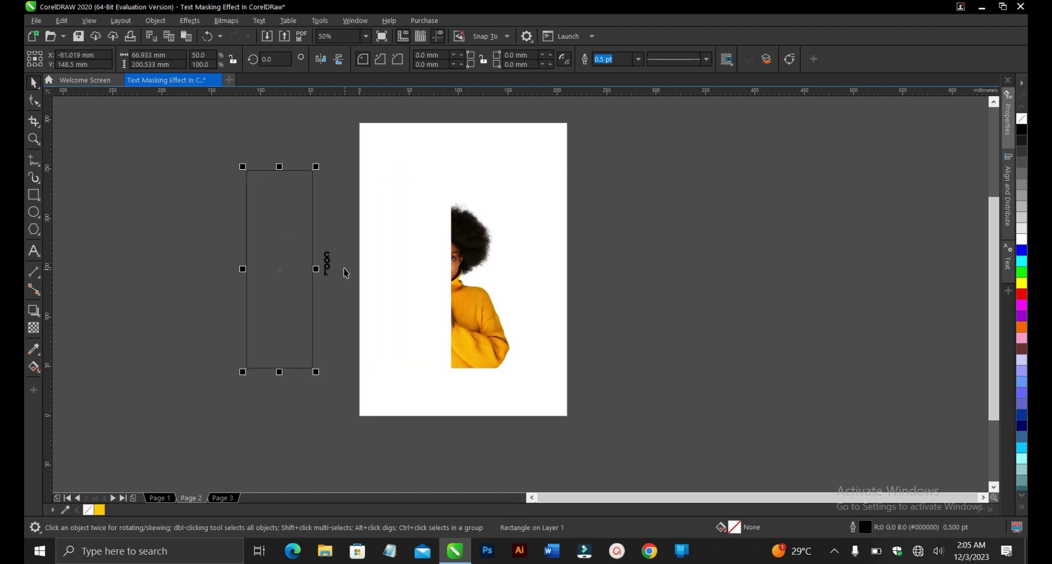
pyautogui.click(327, 269)
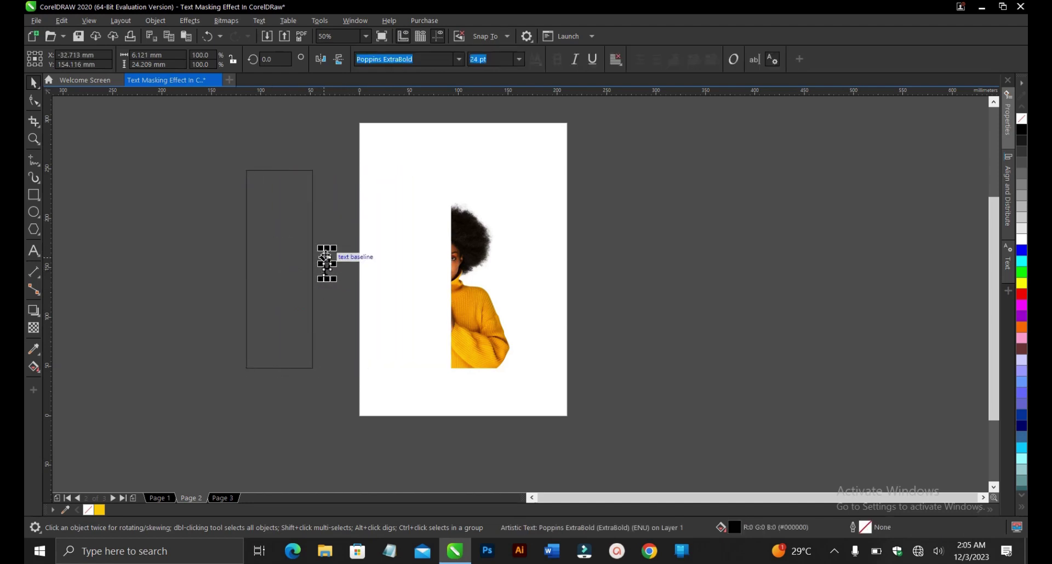
pyautogui.moveTo(328, 256); pyautogui.dragTo(448, 216)
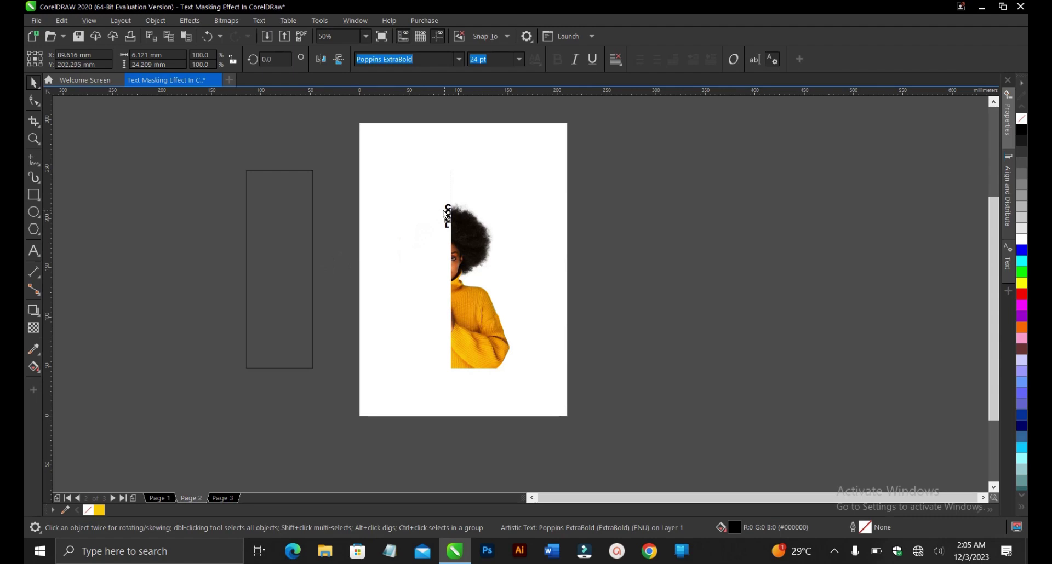
# Step: Scale COOL to 165.318 pt along the photo's left edge, bottoms aligned
pyautogui.scroll(5, 447, 217)
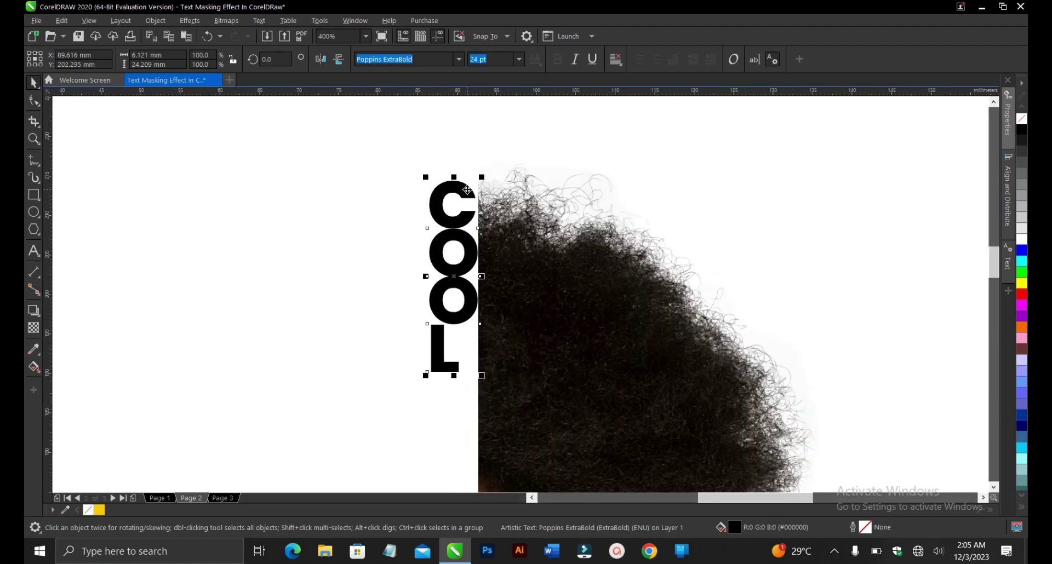
pyautogui.moveTo(467, 190); pyautogui.dragTo(473, 190)
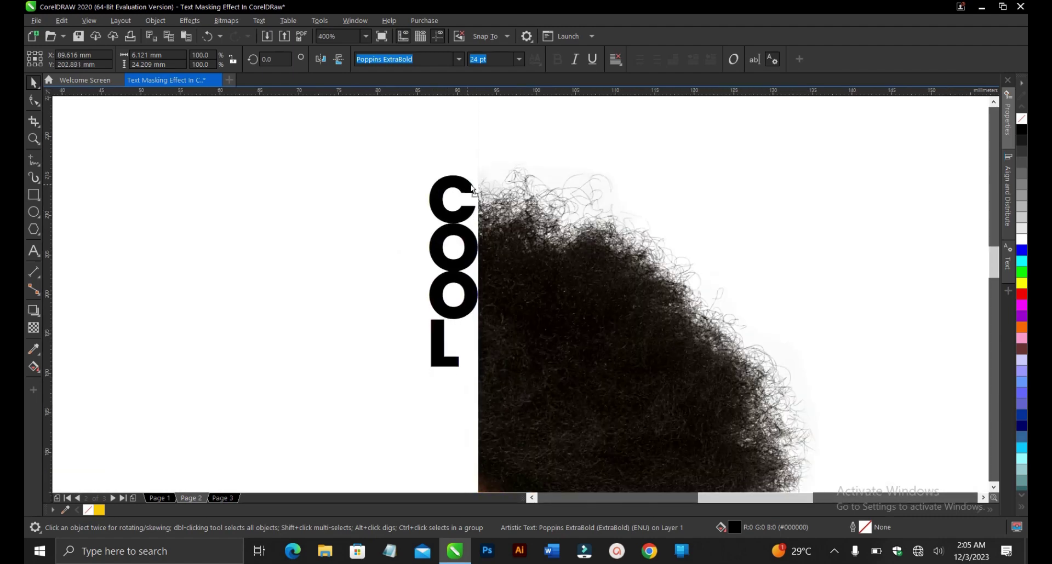
pyautogui.scroll(-3, 472, 189)
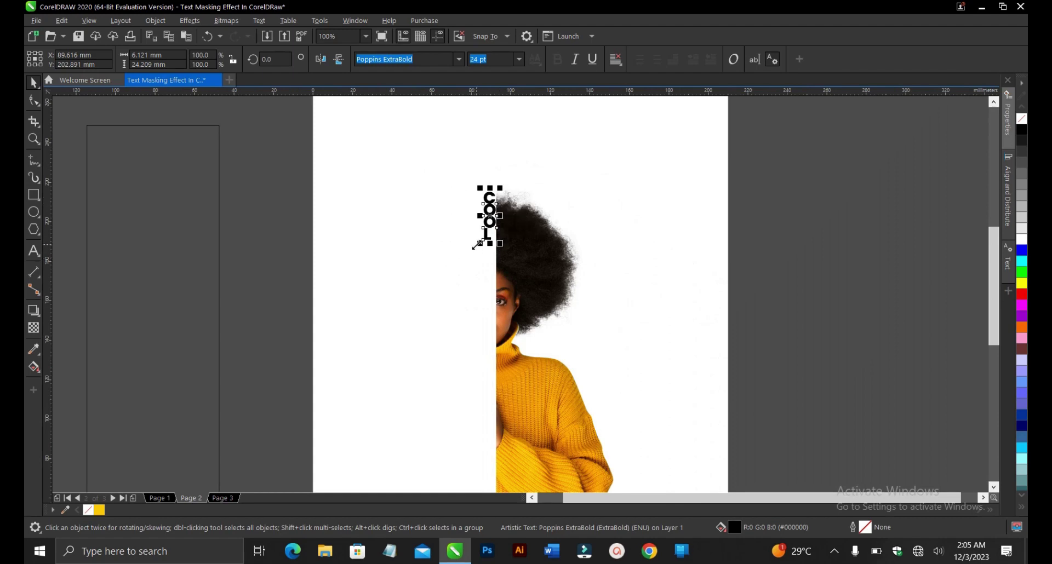
pyautogui.moveTo(475, 246); pyautogui.dragTo(395, 405)
pyautogui.scroll(-1, 456, 293)
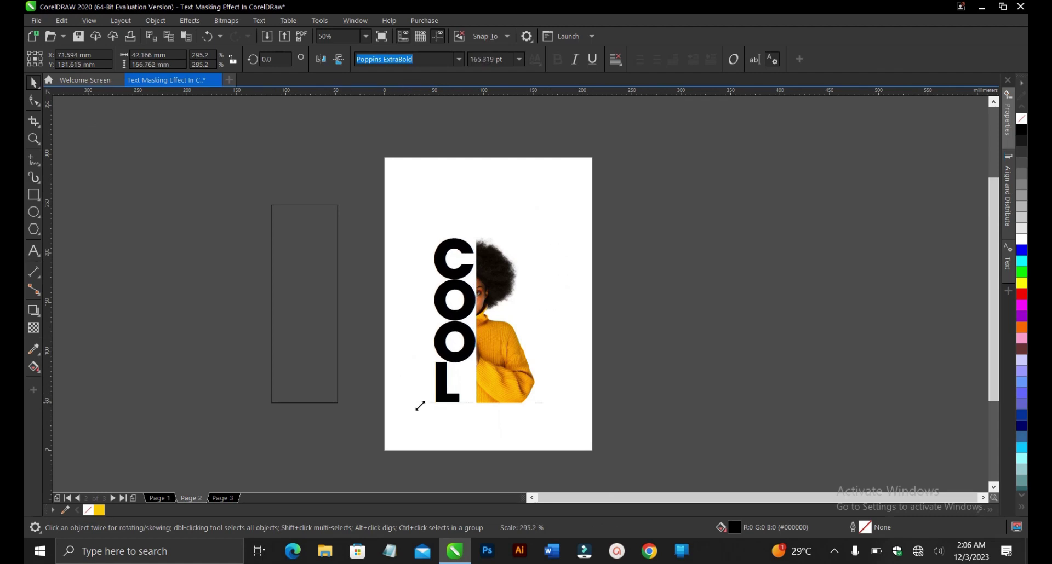
pyautogui.moveTo(416, 406)
pyautogui.mouseDown()
pyautogui.moveTo(437, 405)
pyautogui.moveTo(427, 415)
pyautogui.mouseUp()
pyautogui.scroll(1, 427, 416)
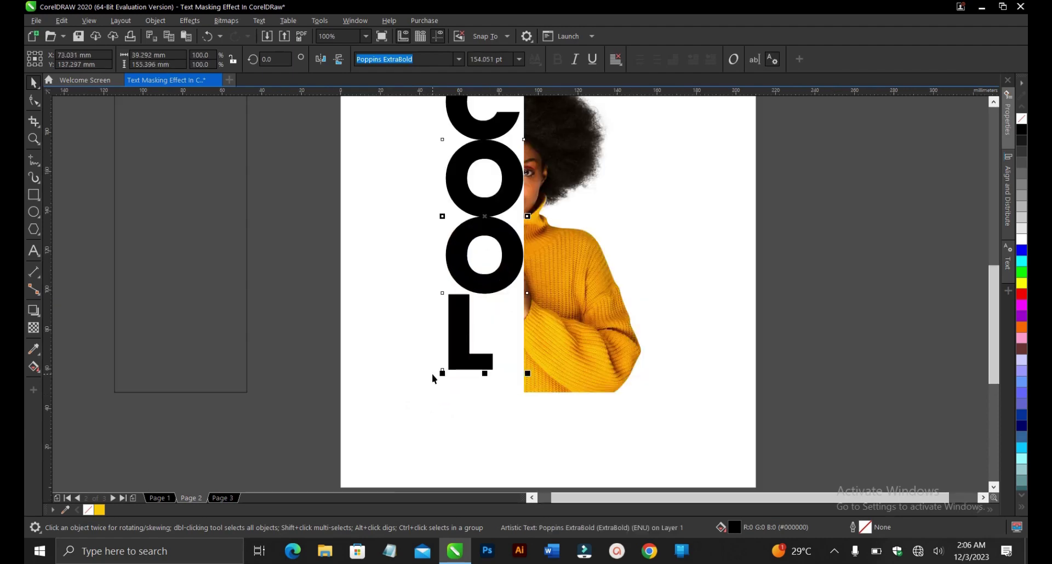
pyautogui.scroll(1, 441, 374)
pyautogui.moveTo(446, 364); pyautogui.dragTo(427, 405)
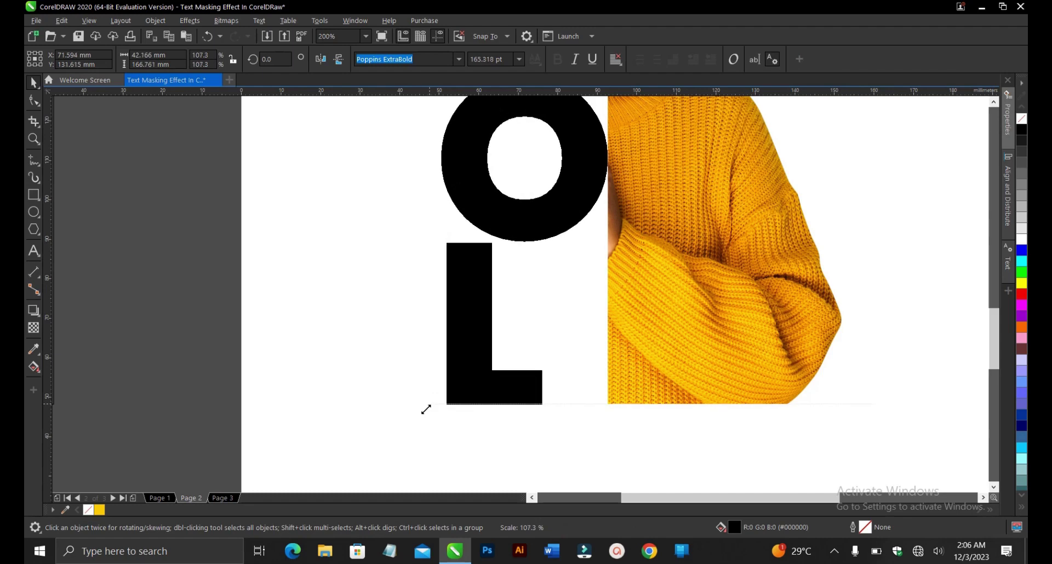
pyautogui.moveTo(426, 409); pyautogui.dragTo(427, 409)
pyautogui.scroll(-2, 432, 408)
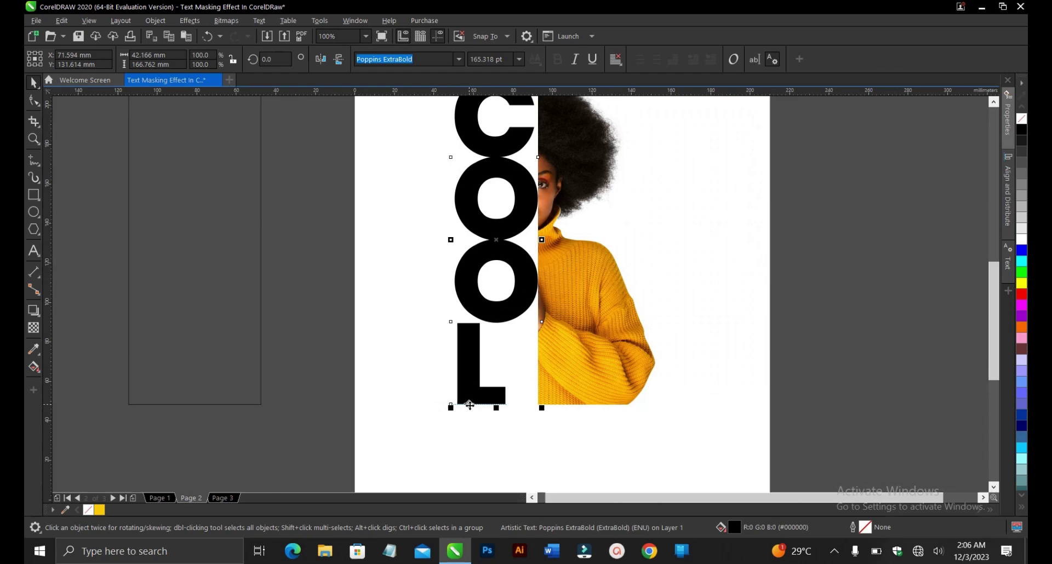
# Step: Nudge the COOL text slightly against the photo's edge
pyautogui.click(583, 343)
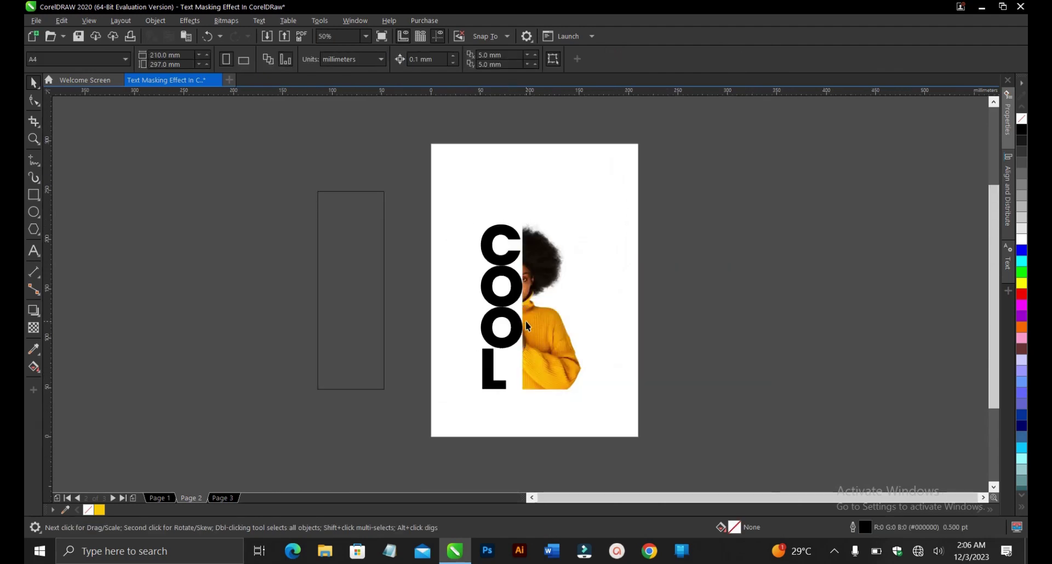
pyautogui.scroll(1, 525, 321)
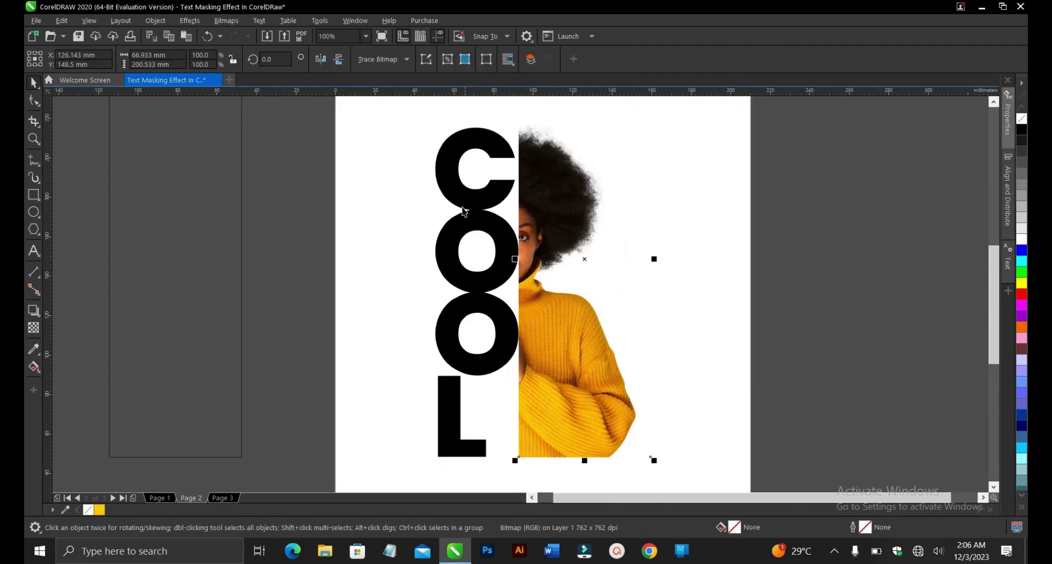
pyautogui.click(497, 226)
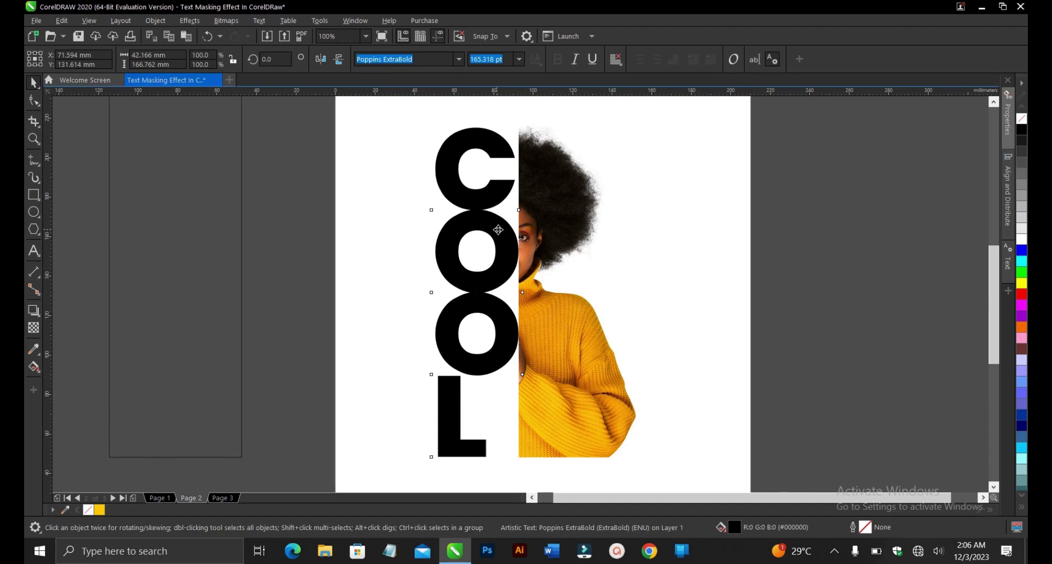
pyautogui.moveTo(497, 230); pyautogui.dragTo(498, 230)
pyautogui.click(746, 267)
# Step: Drag the photo's left-edge nodes about 11 mm behind the letters, widening it to 79.369 mm
pyautogui.click(565, 196)
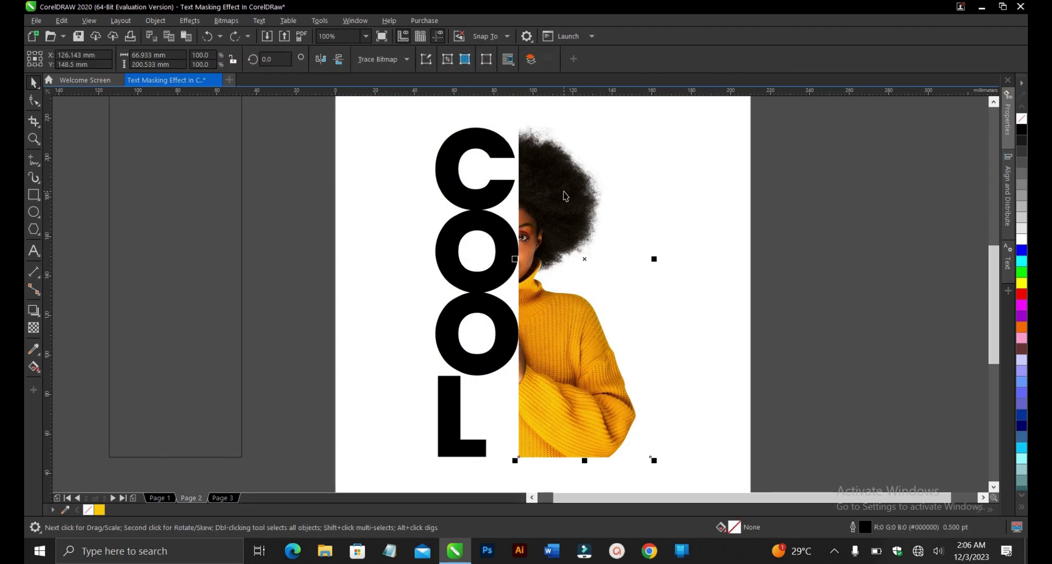
pyautogui.click(34, 101)
pyautogui.scroll(-2, 545, 282)
pyautogui.moveTo(518, 162); pyautogui.dragTo(515, 397)
pyautogui.scroll(2, 532, 353)
pyautogui.scroll(-2, 514, 403)
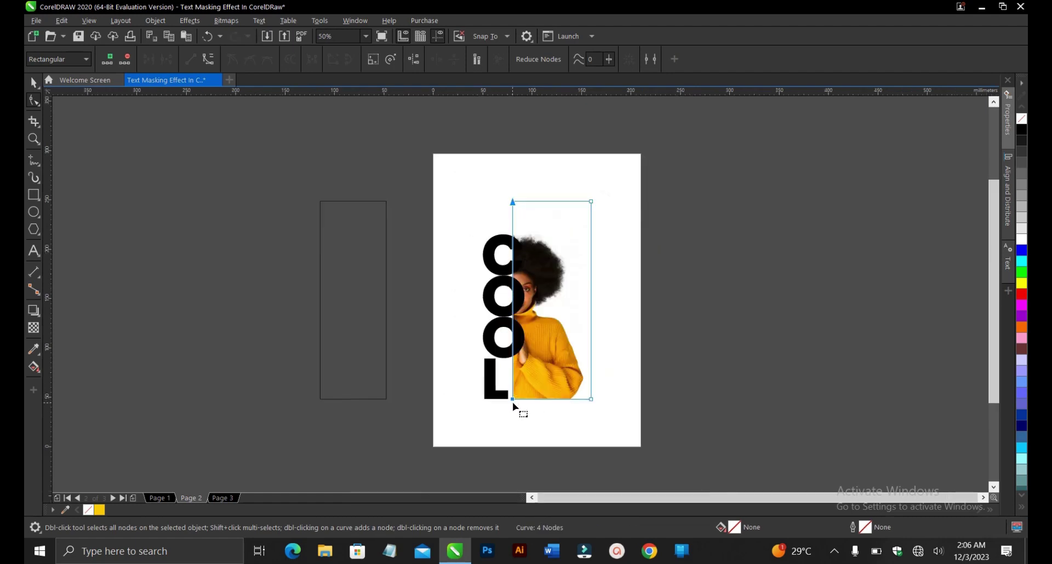
pyautogui.click(34, 82)
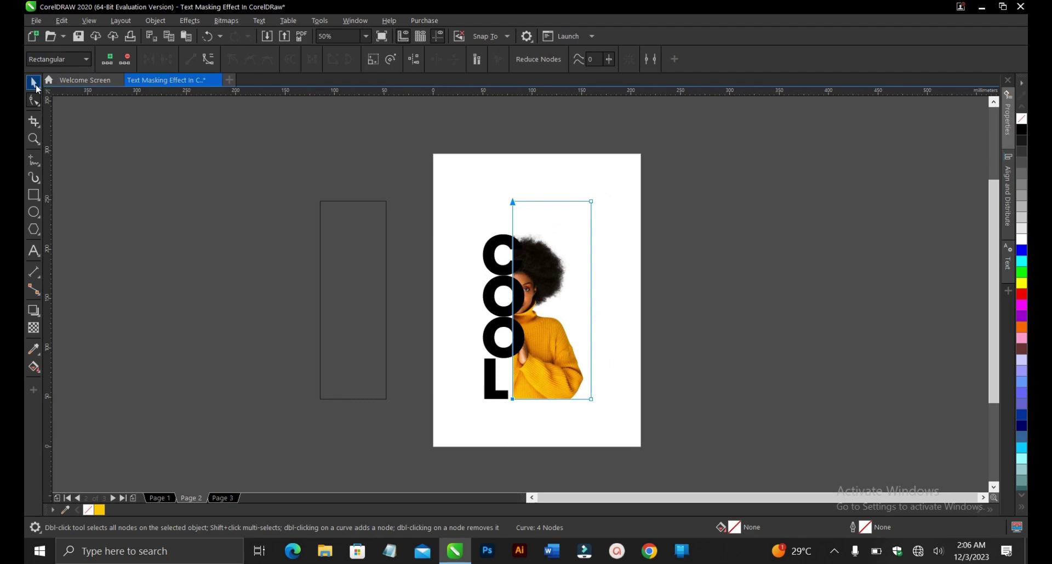
pyautogui.click(417, 174)
pyautogui.click(498, 270)
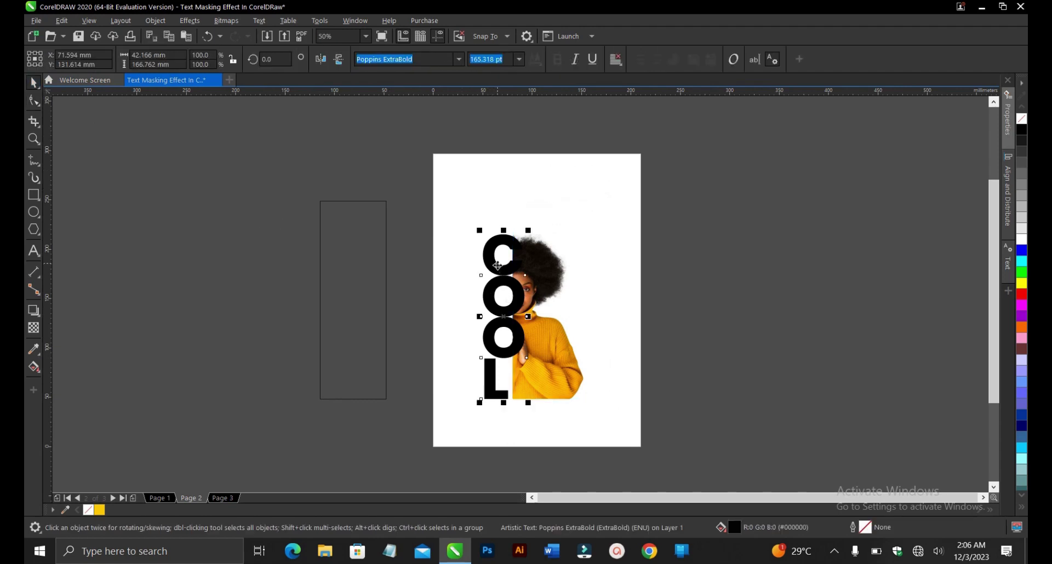
# Step: Select and deselect the empty rectangle beside the page
pyautogui.click(688, 312)
pyautogui.click(363, 279)
pyautogui.click(422, 313)
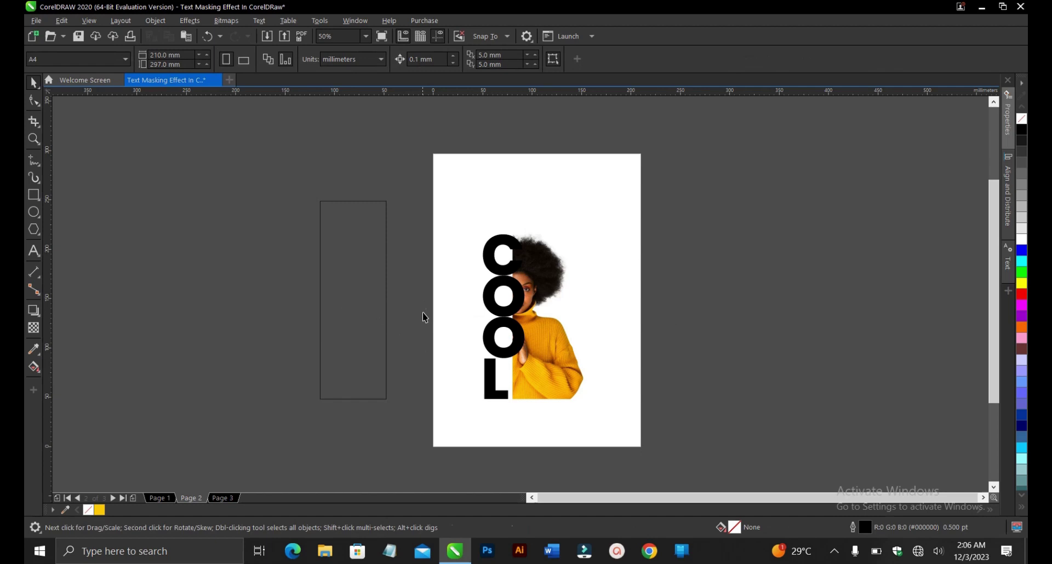
pyautogui.click(371, 277)
pyautogui.click(87, 233)
pyautogui.scroll(2, 509, 322)
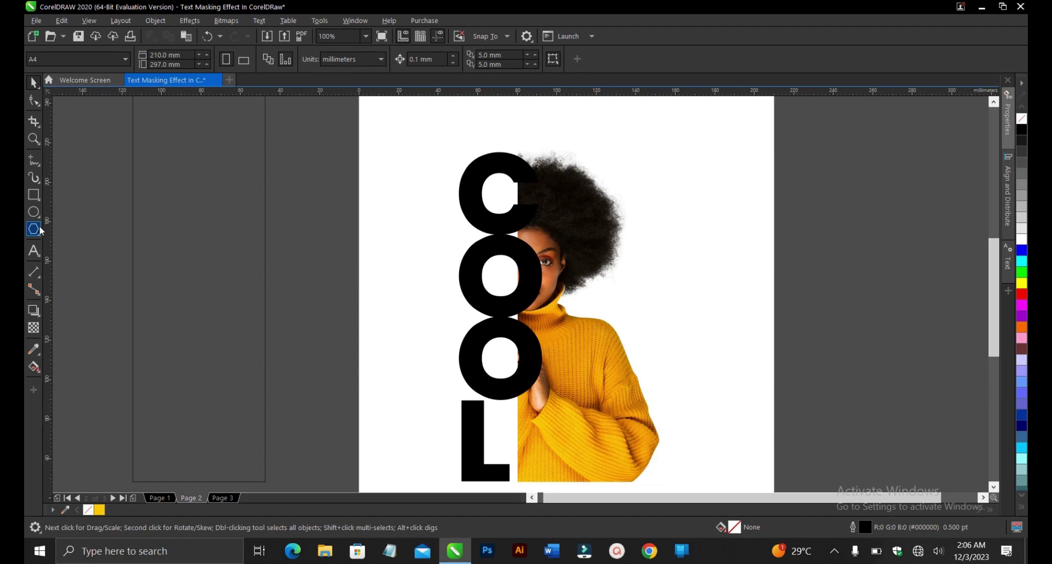
# Step: Draw a circle near the page's left edge and PowerClip it inside the COOL text
pyautogui.click(34, 212)
pyautogui.moveTo(354, 258); pyautogui.dragTo(395, 300)
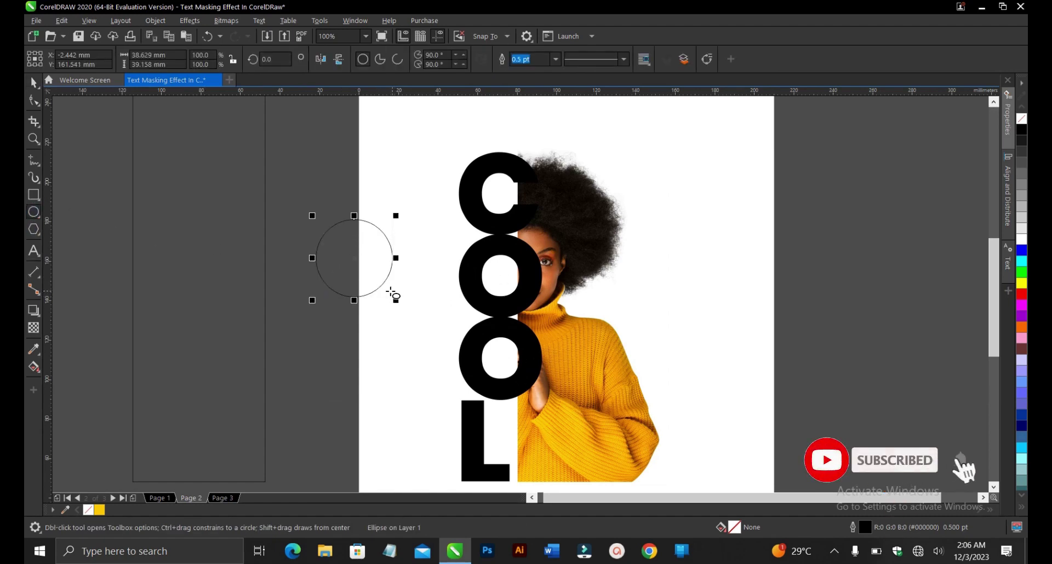
pyautogui.press('space')
pyautogui.rightClick(353, 258)
pyautogui.click(399, 327)
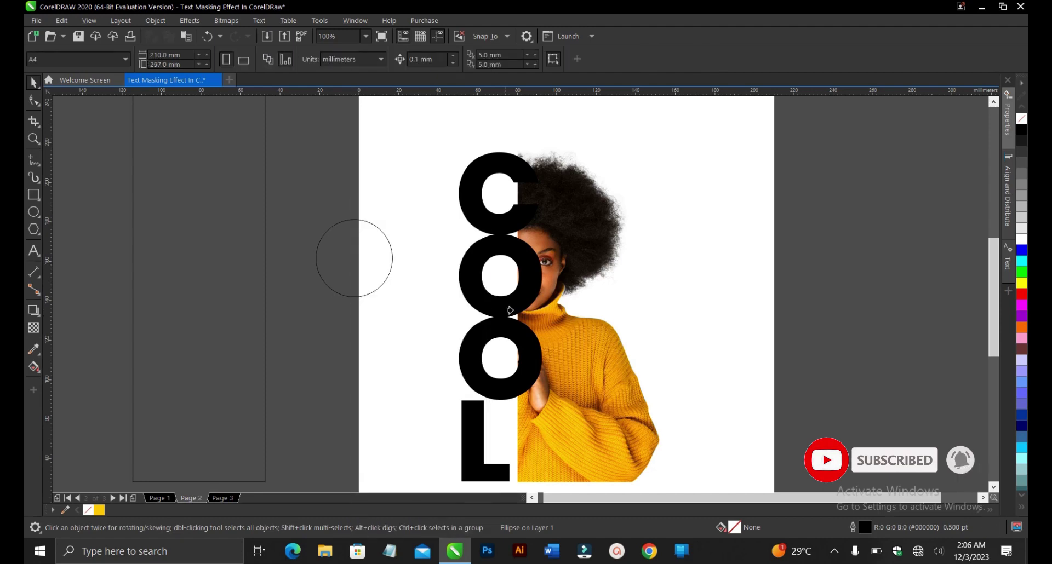
pyautogui.click(513, 308)
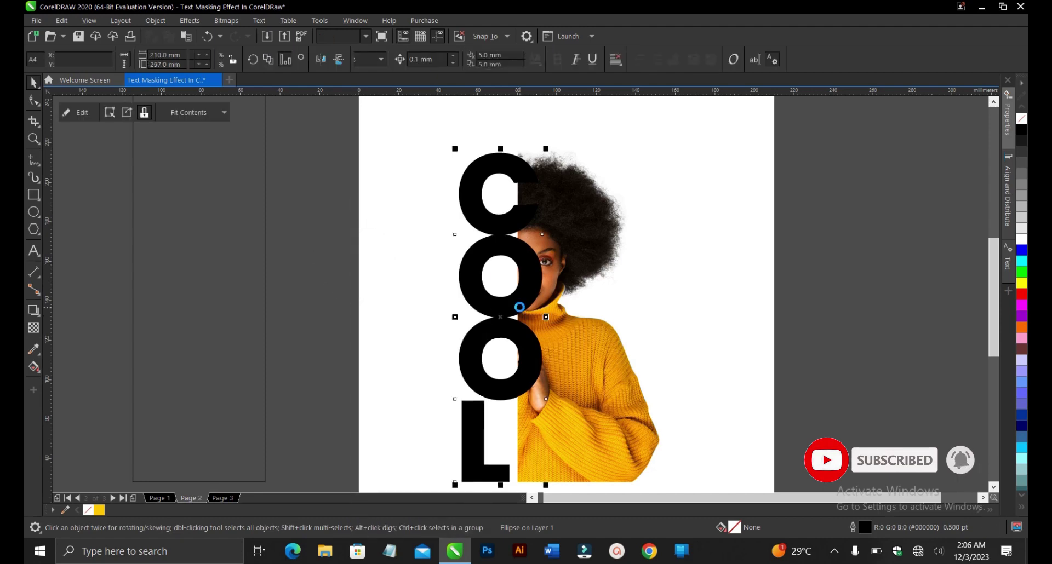
# Step: Delete the circle from the COOL PowerClip, leaving only the portrait, and reselect COOL
pyautogui.click(78, 114)
pyautogui.click(489, 314)
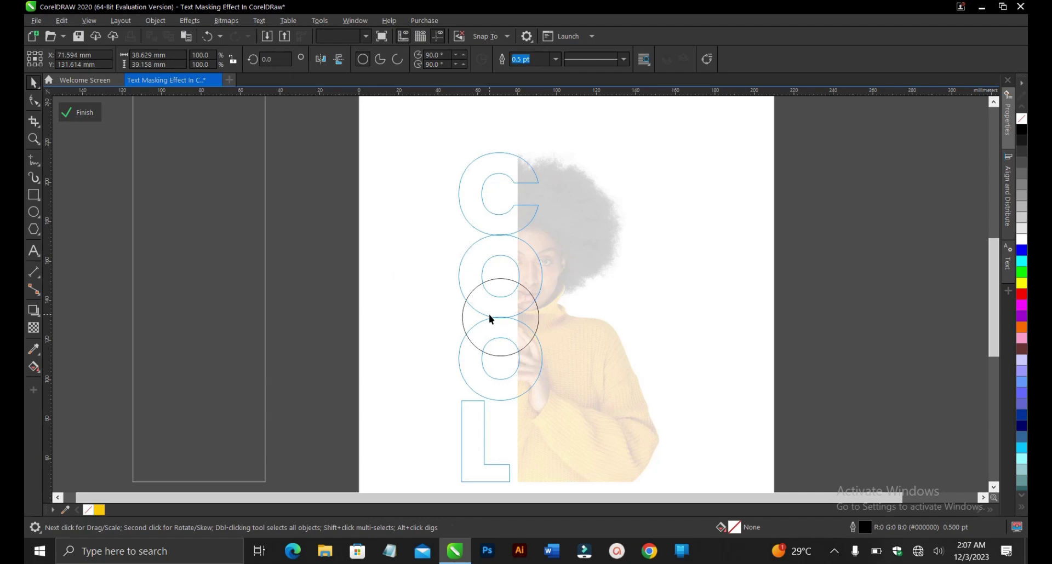
pyautogui.press('Delete')
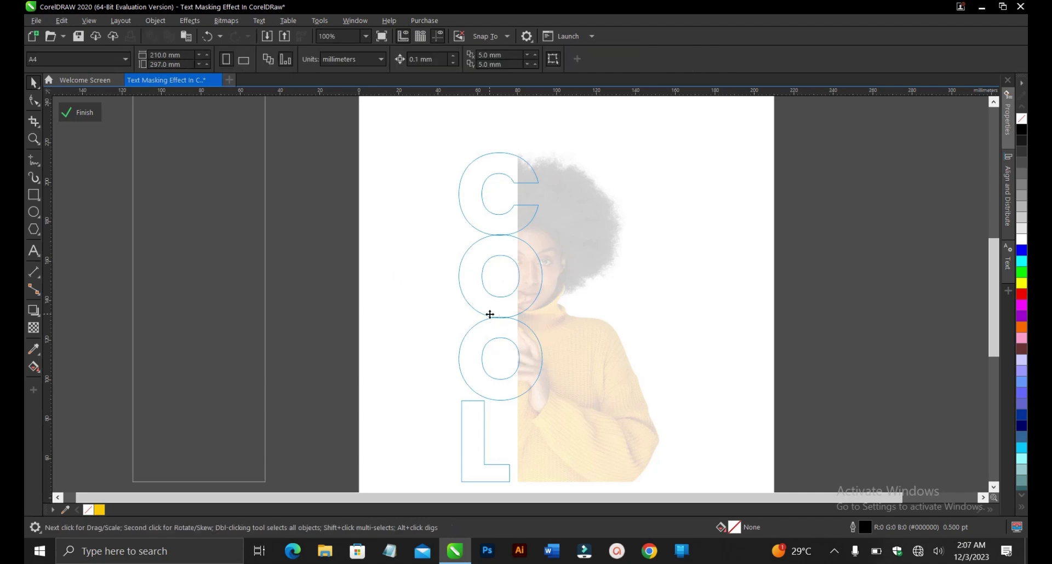
pyautogui.click(489, 314)
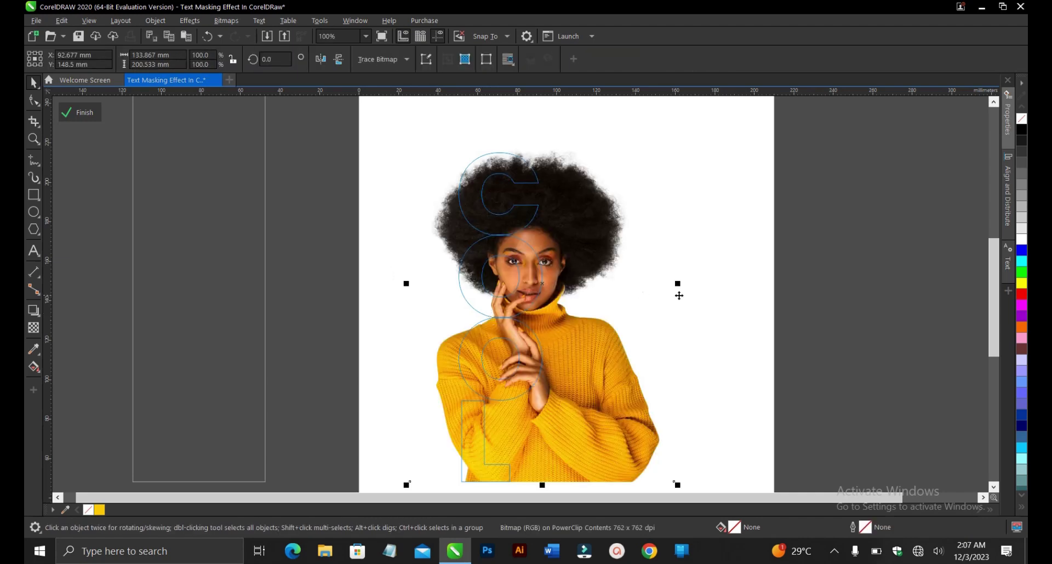
pyautogui.keyDown('ctrl'); pyautogui.click(833, 294); pyautogui.keyUp('ctrl')
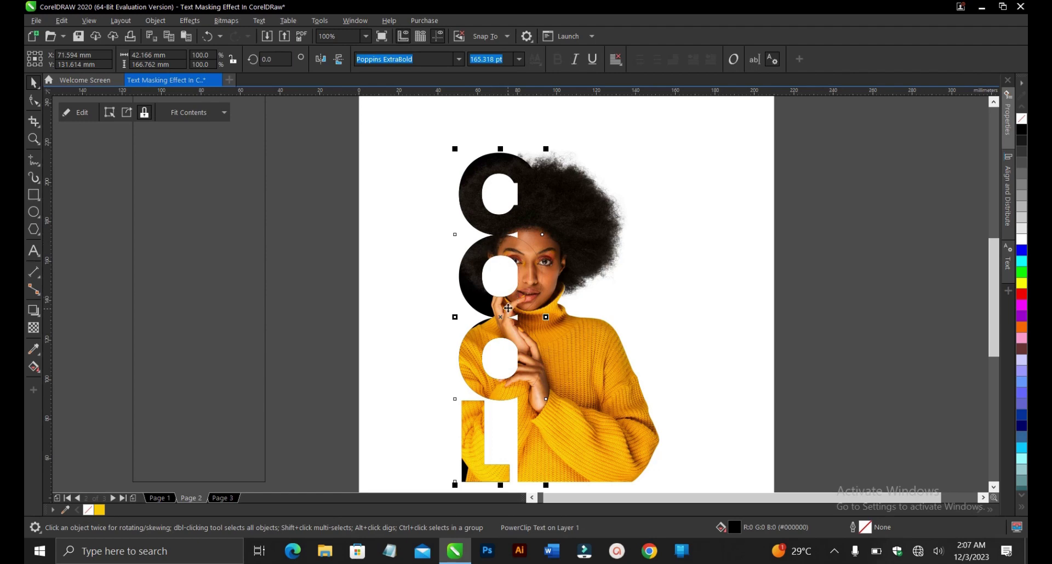
pyautogui.click(775, 277)
pyautogui.click(451, 217)
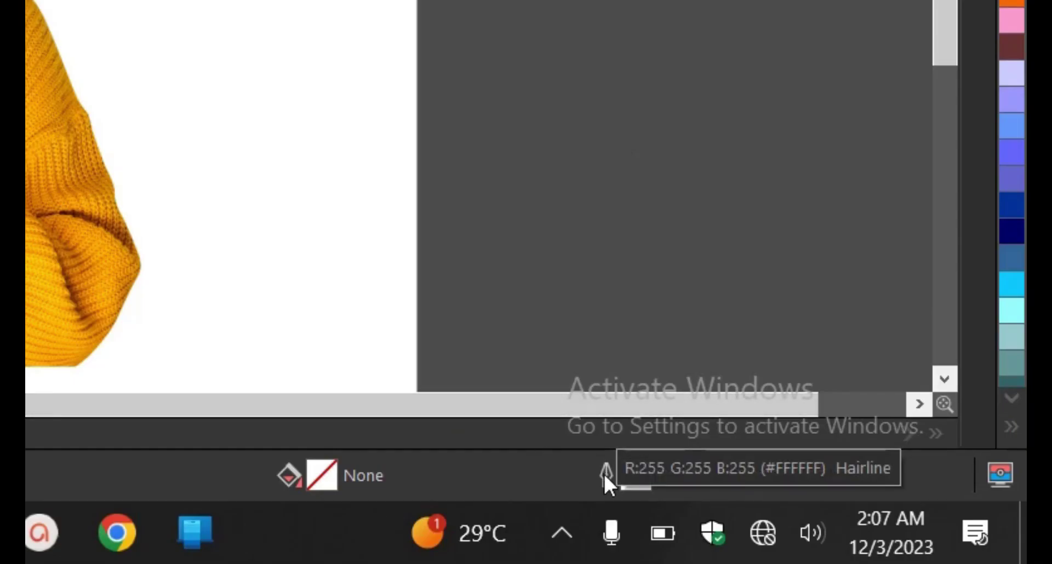
# Step: Give COOL a 10 pt outline with Overprint outline, Behind fill and Scale with object
pyautogui.doubleClick(603, 472)
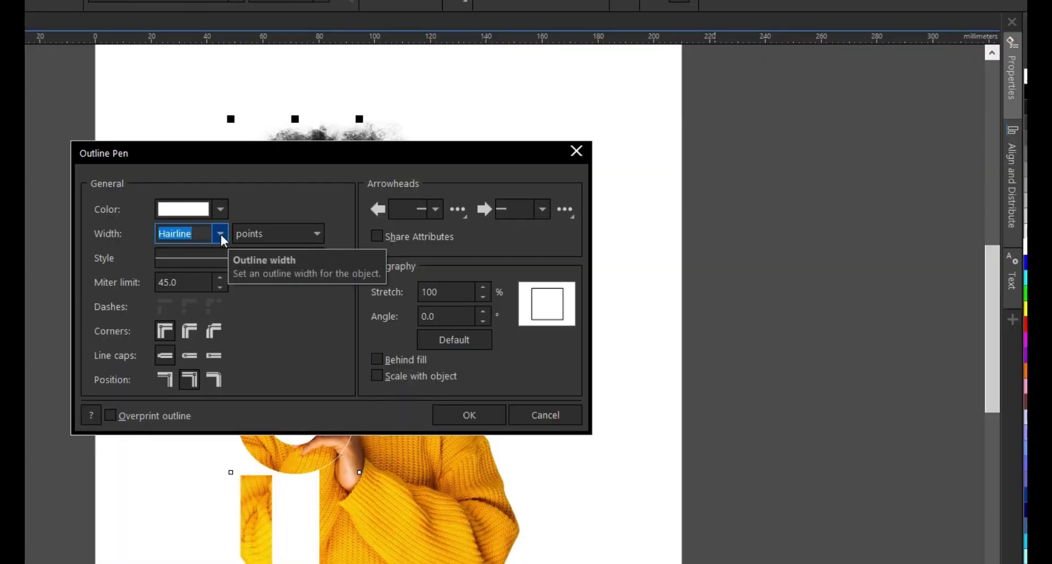
pyautogui.click(221, 235)
pyautogui.click(164, 363)
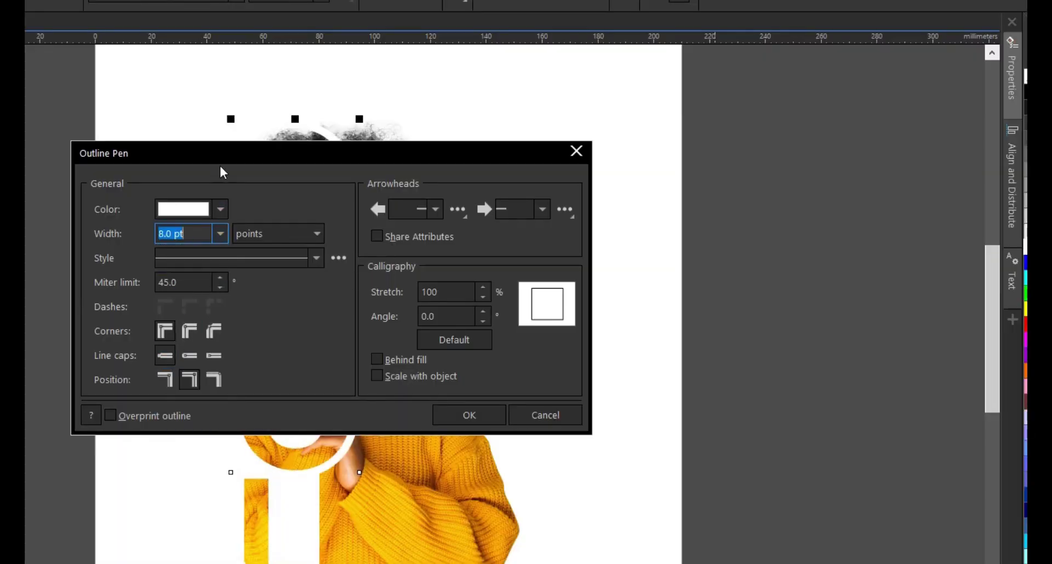
pyautogui.moveTo(220, 163); pyautogui.dragTo(713, 207)
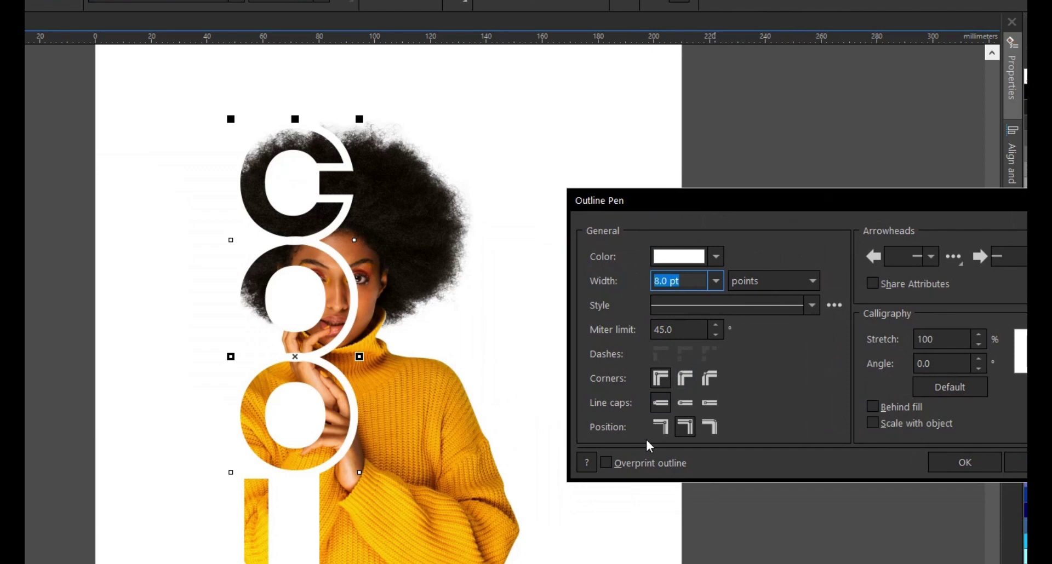
pyautogui.click(606, 463)
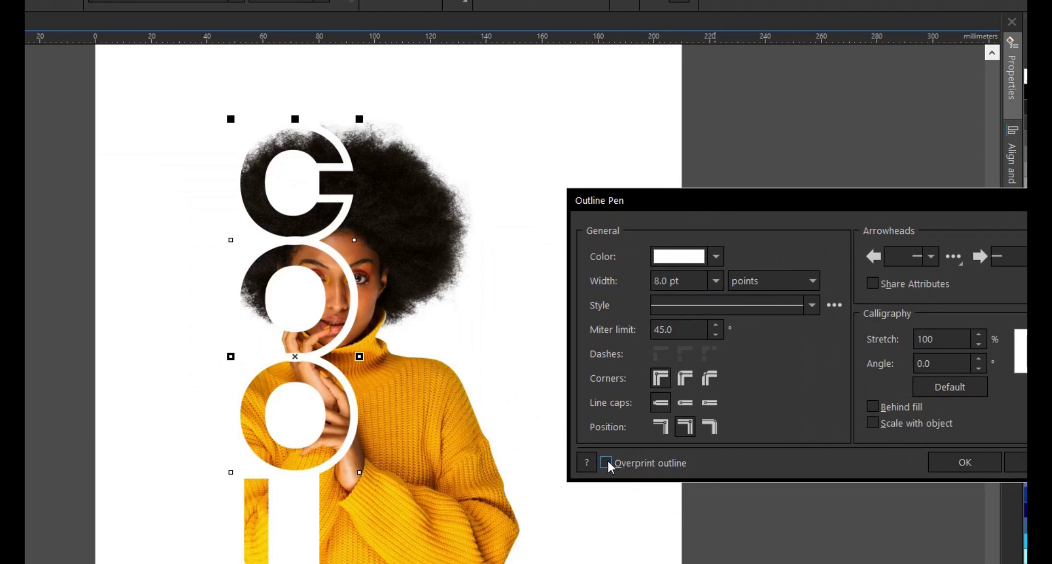
pyautogui.click(873, 406)
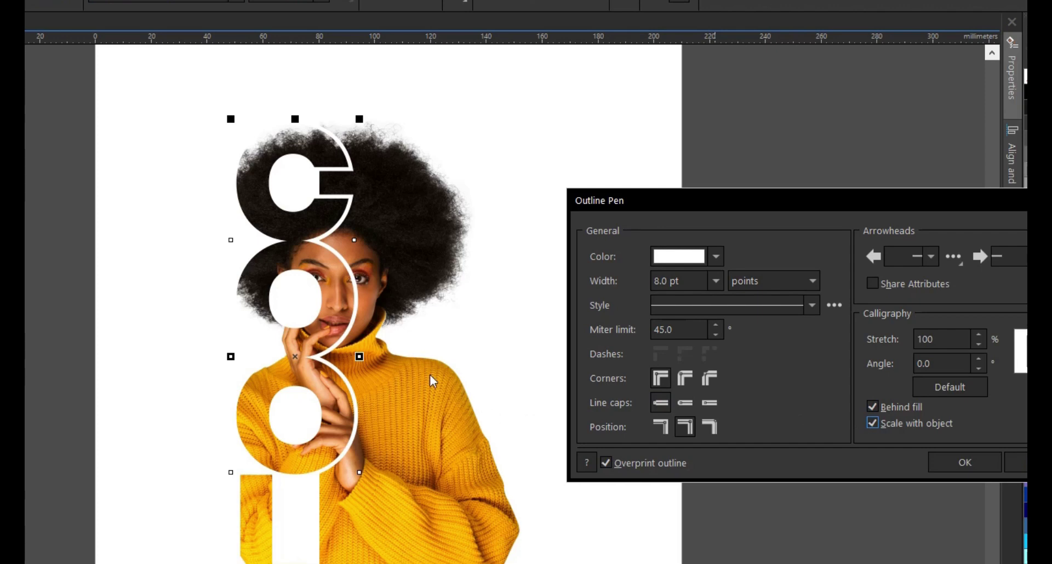
pyautogui.click(715, 281)
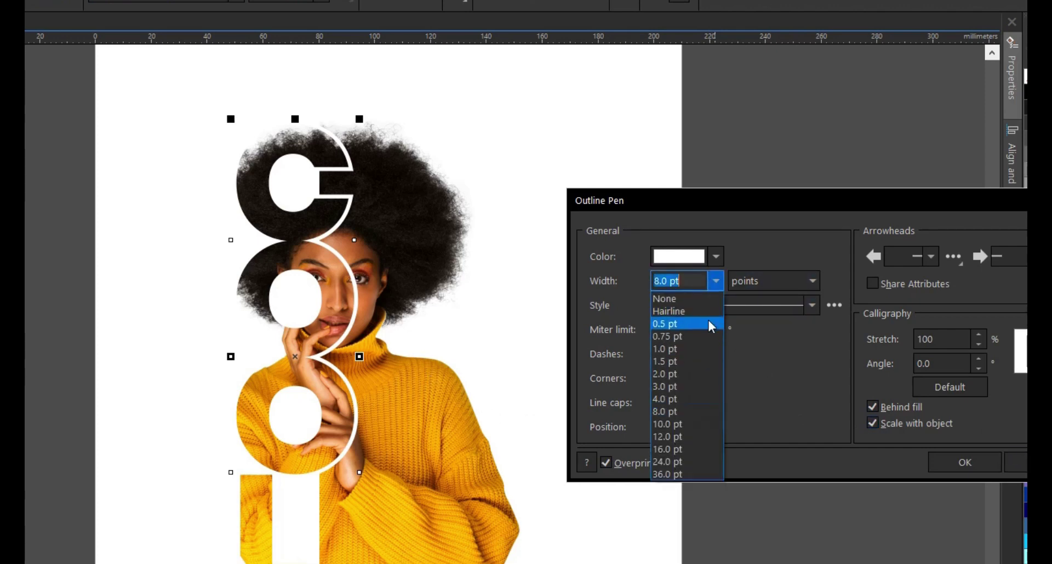
pyautogui.click(675, 423)
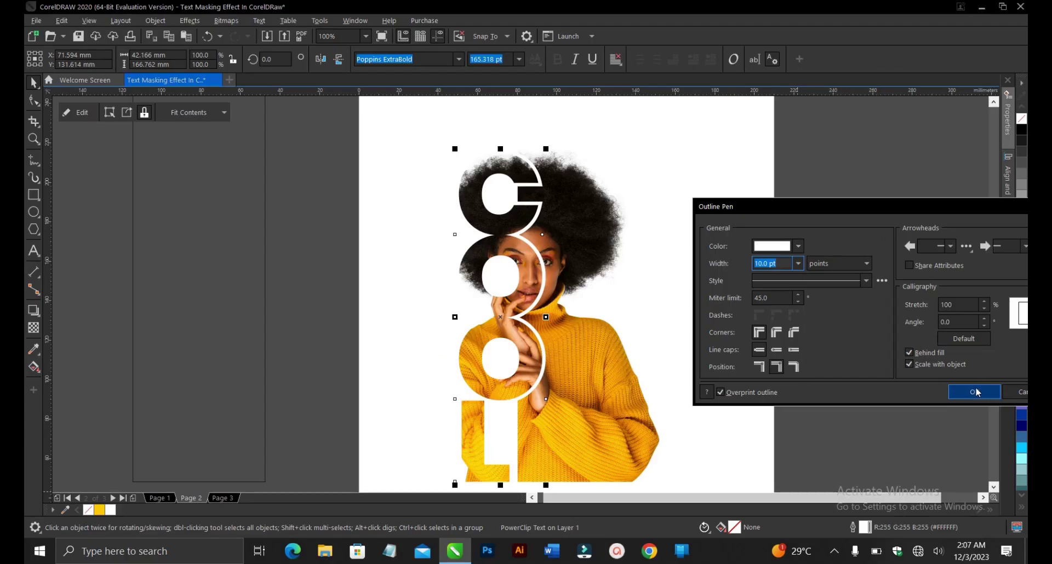
pyautogui.click(967, 460)
# Step: Move the COOL letters and the photo together off the page to the right
pyautogui.scroll(-2, 648, 315)
pyautogui.click(707, 261)
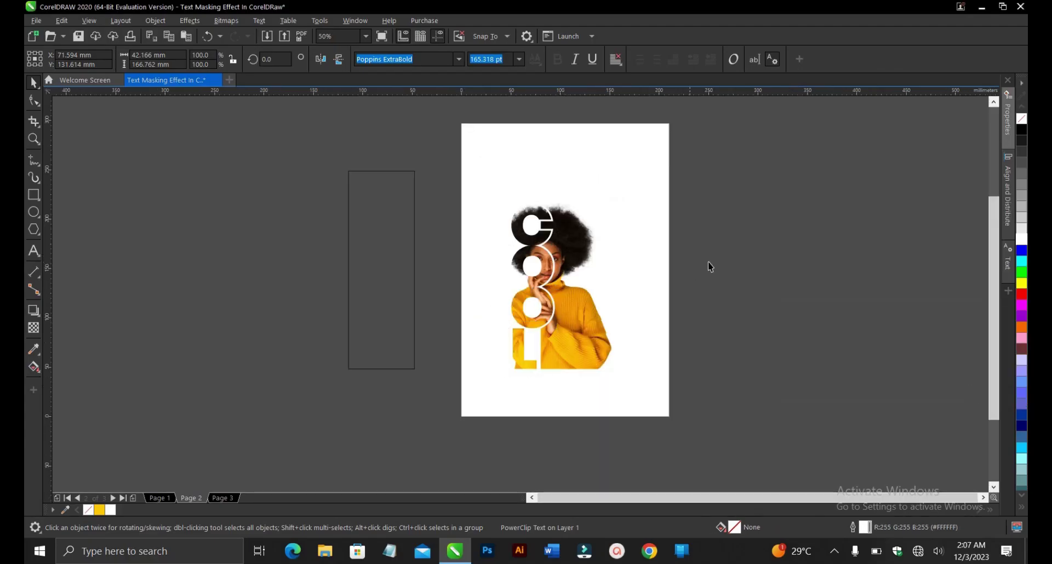
pyautogui.moveTo(754, 165); pyautogui.dragTo(433, 369)
pyautogui.scroll(-2, 433, 369)
pyautogui.moveTo(518, 332); pyautogui.dragTo(641, 333)
pyautogui.scroll(2, 640, 332)
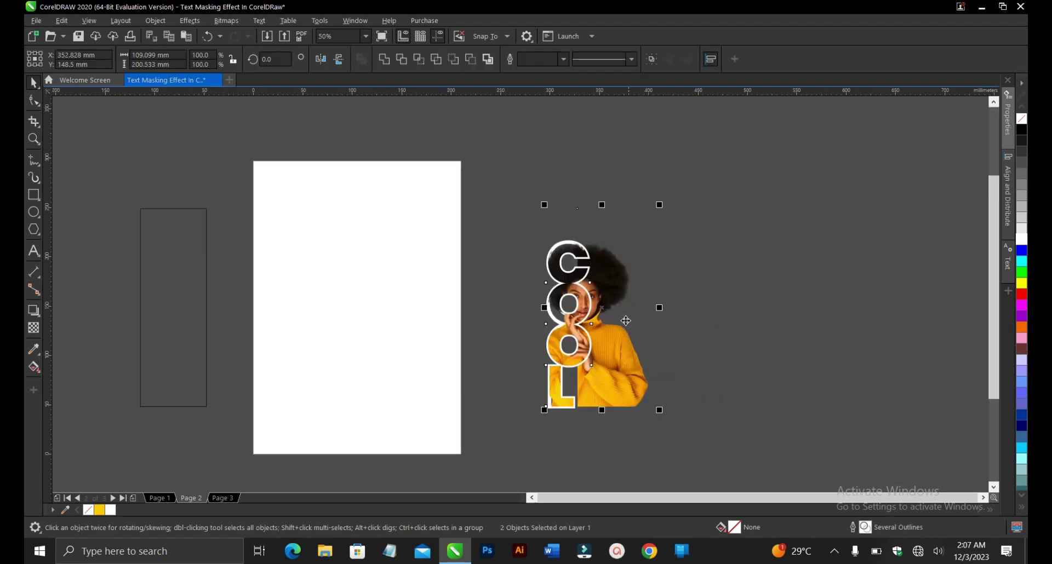
pyautogui.scroll(2, 588, 362)
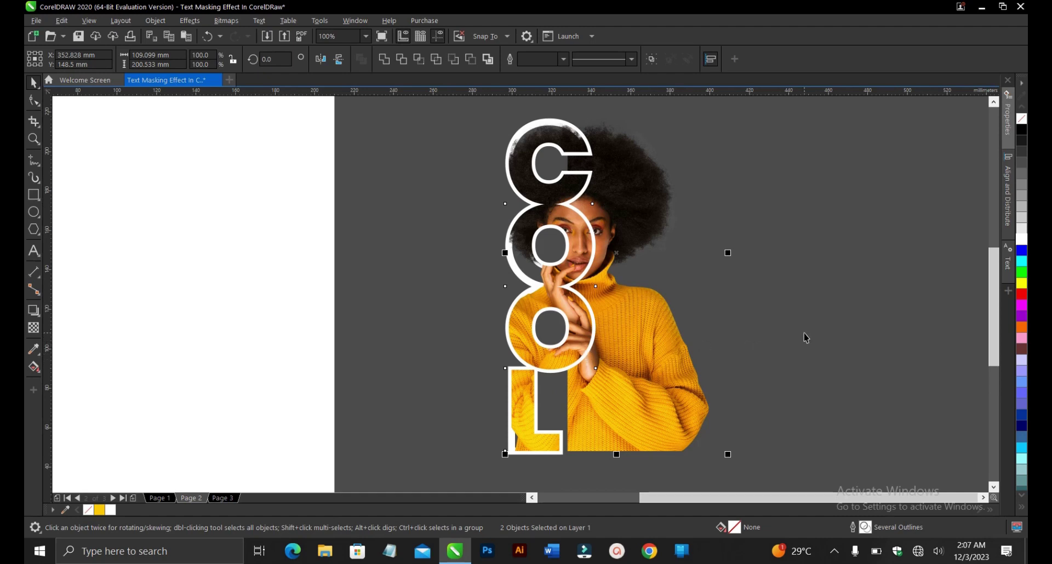
# Step: Stretch the photo's bottom-left corner node left to the letters' edge, widening it to 98.419 mm
pyautogui.scroll(-2, 644, 299)
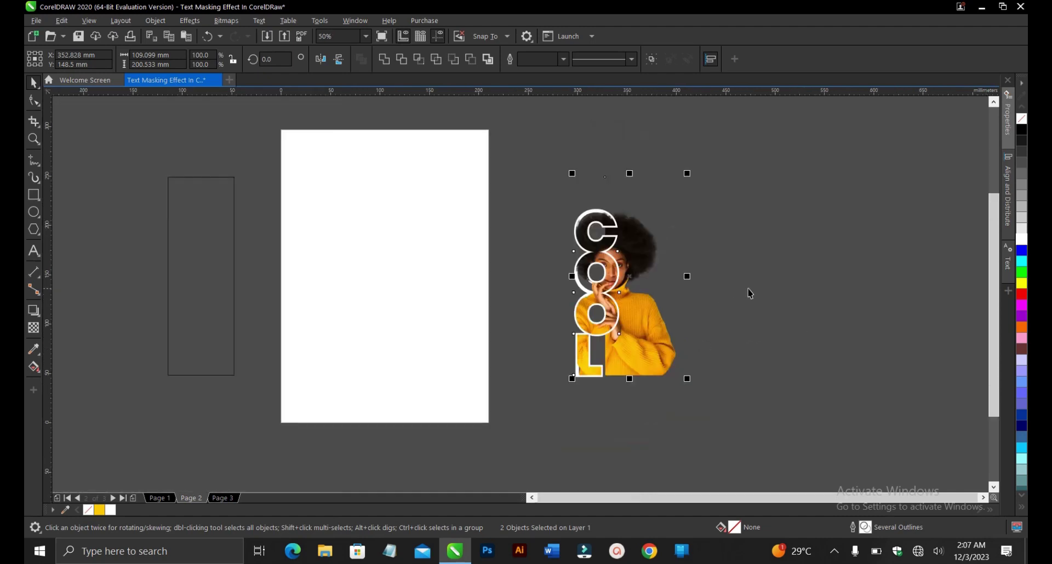
pyautogui.click(705, 293)
pyautogui.scroll(2, 628, 232)
pyautogui.click(634, 232)
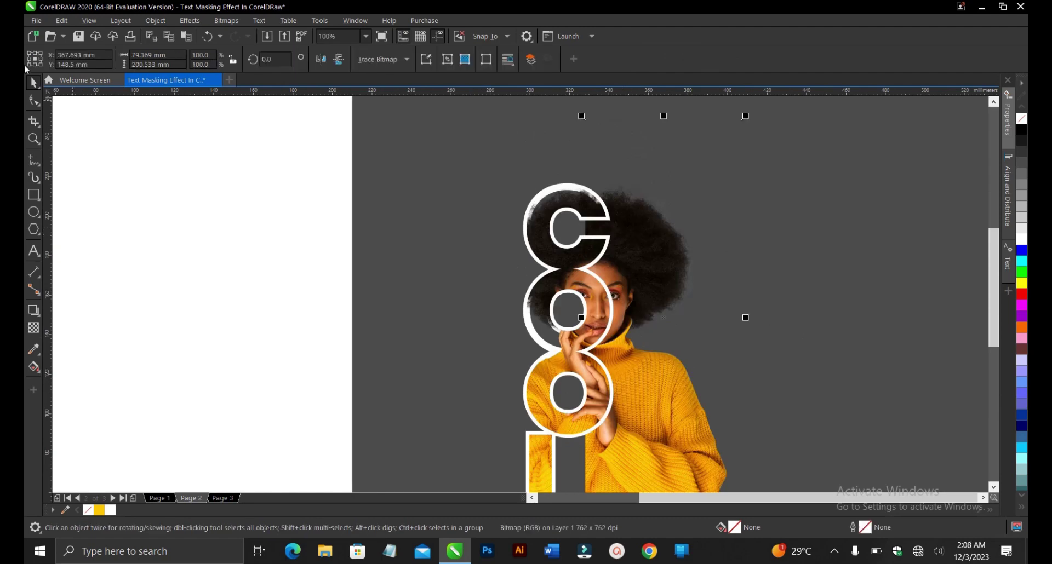
pyautogui.click(34, 100)
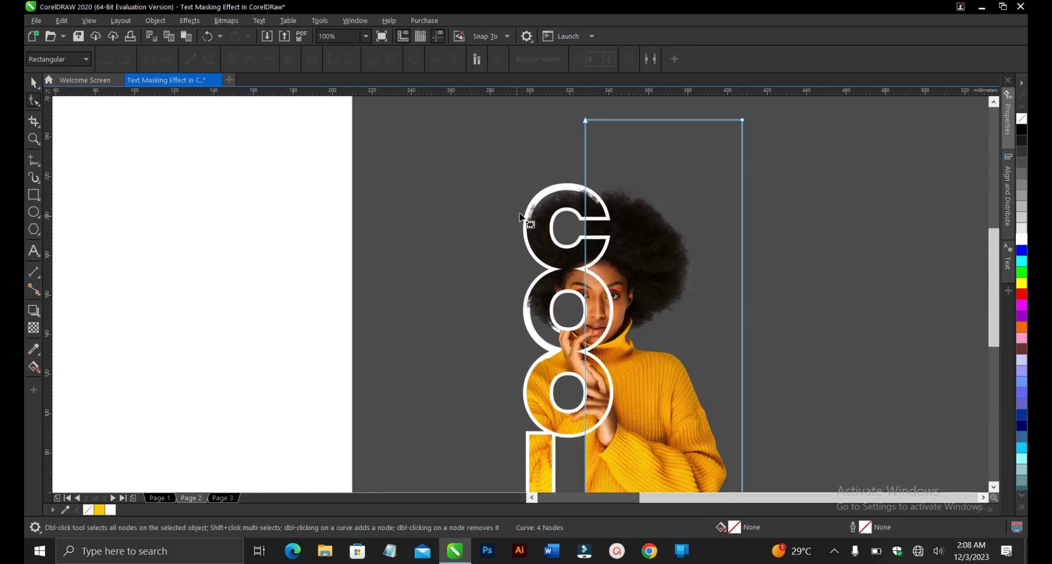
pyautogui.scroll(-2, 530, 221)
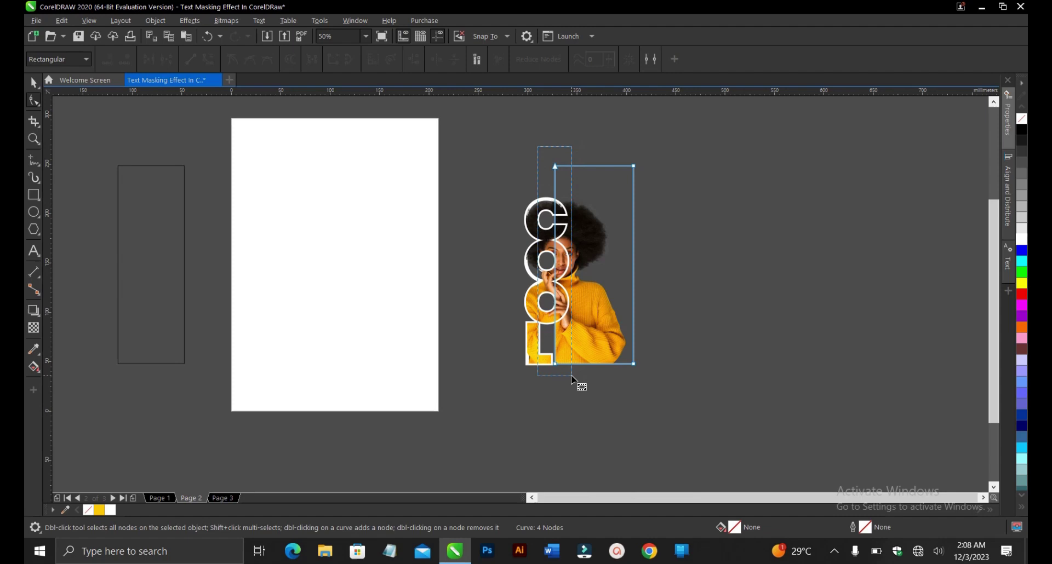
pyautogui.click(555, 364)
pyautogui.scroll(2, 563, 366)
pyautogui.moveTo(563, 366); pyautogui.dragTo(526, 366)
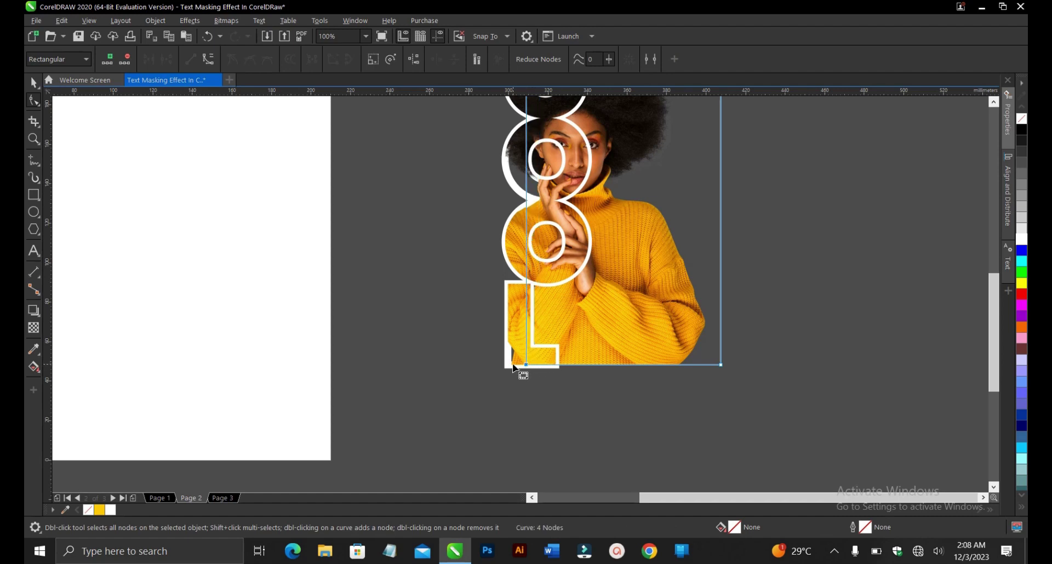
pyautogui.scroll(-1, 530, 370)
pyautogui.press('space')
# Step: Test-drag the photo out from behind the letters, then undo the move
pyautogui.scroll(1, 547, 281)
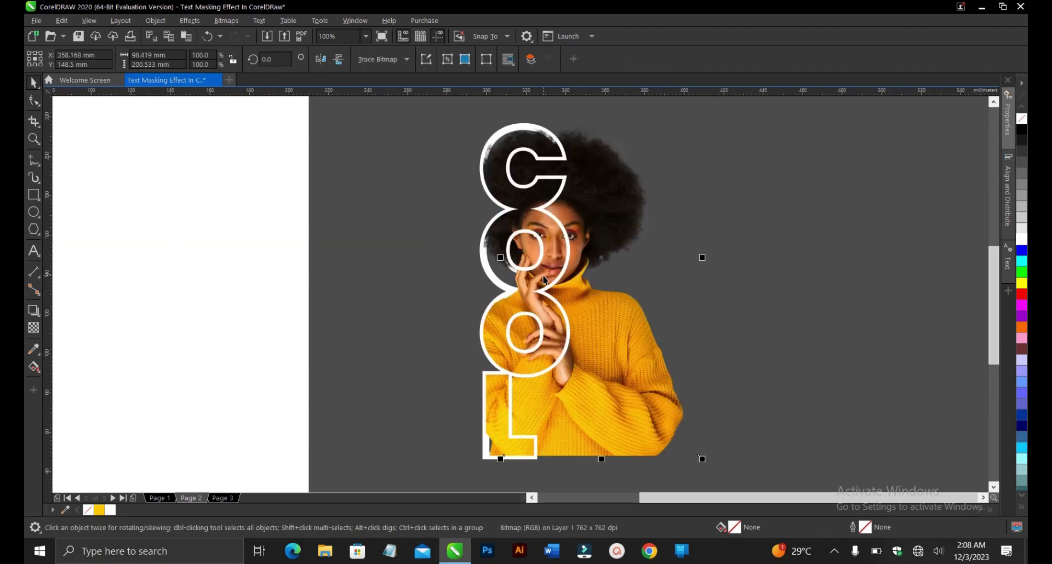
pyautogui.click(782, 313)
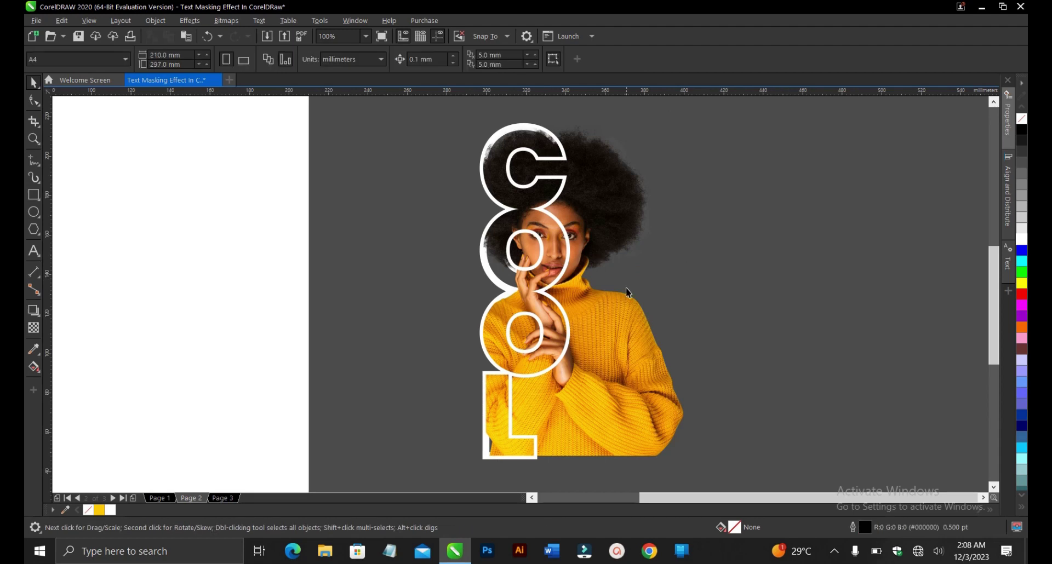
pyautogui.moveTo(628, 336); pyautogui.dragTo(767, 358)
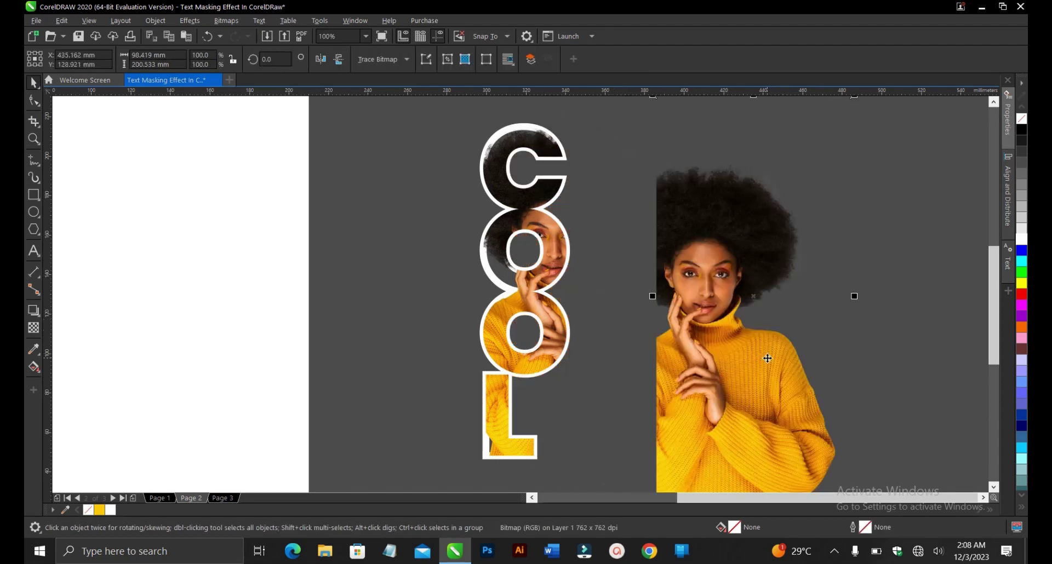
pyautogui.hotkey('ctrl', 'z')
pyautogui.click(743, 291)
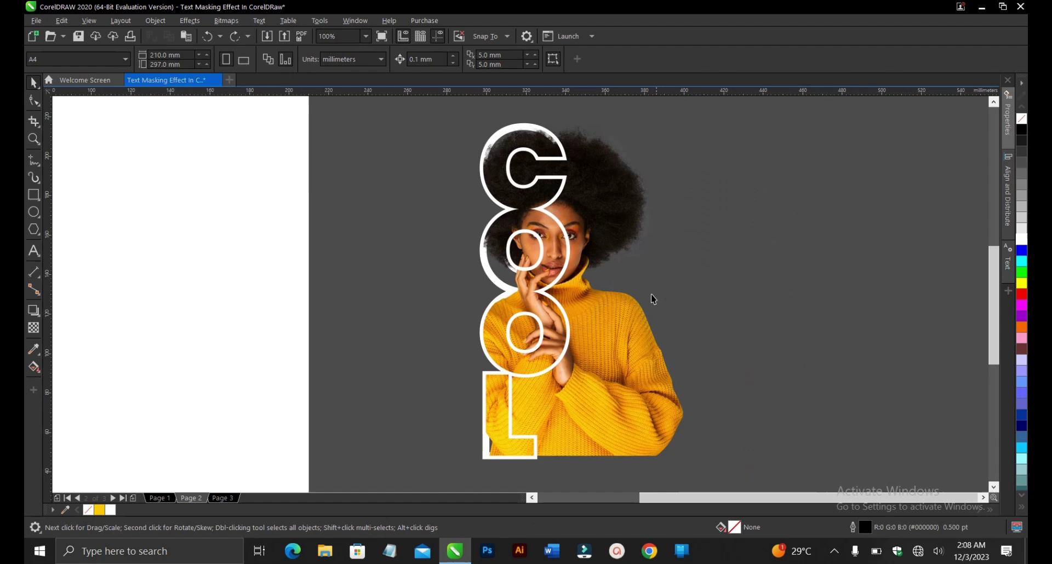
pyautogui.scroll(-1, 625, 307)
# Step: Give the COOL letters a yellow #FFCC00 fill, then select both the letters and the photo
pyautogui.click(558, 297)
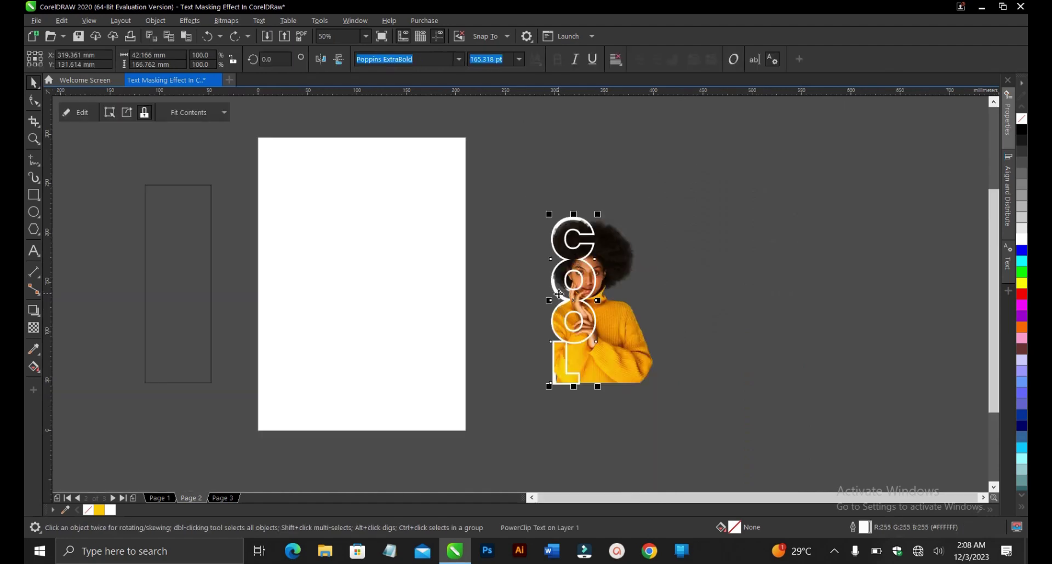
pyautogui.scroll(1, 559, 297)
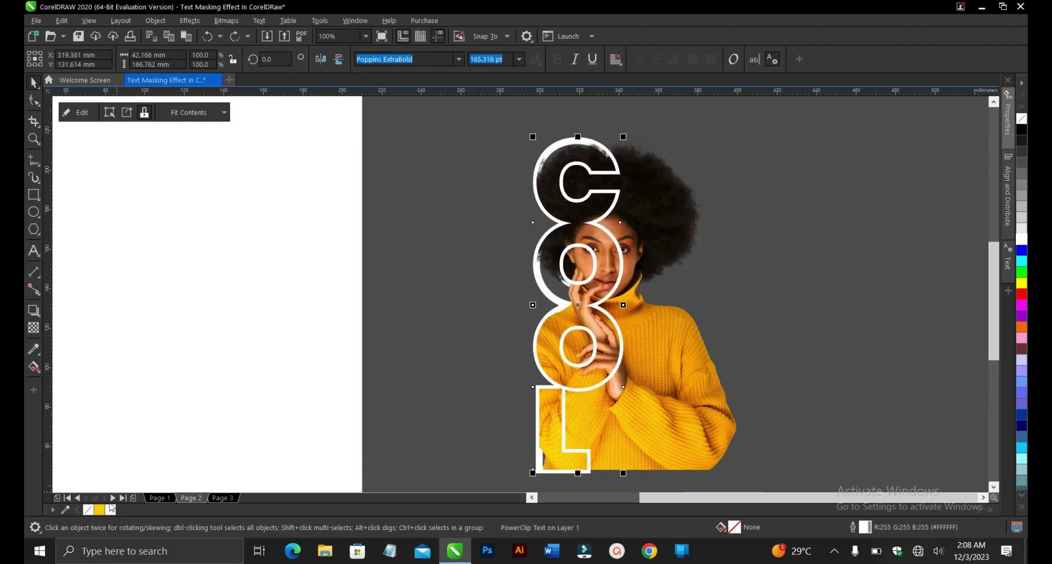
pyautogui.click(99, 510)
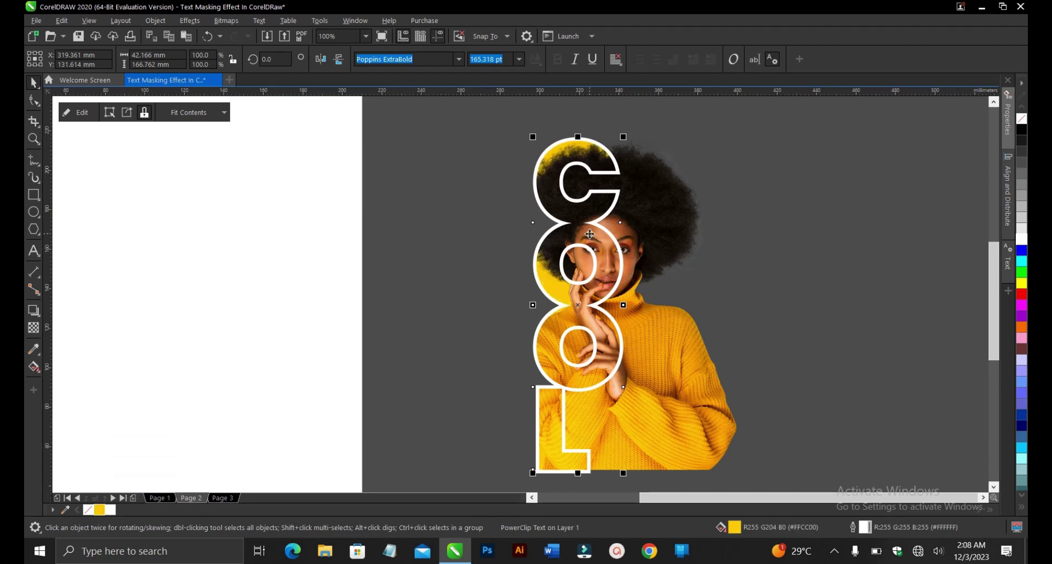
pyautogui.click(777, 277)
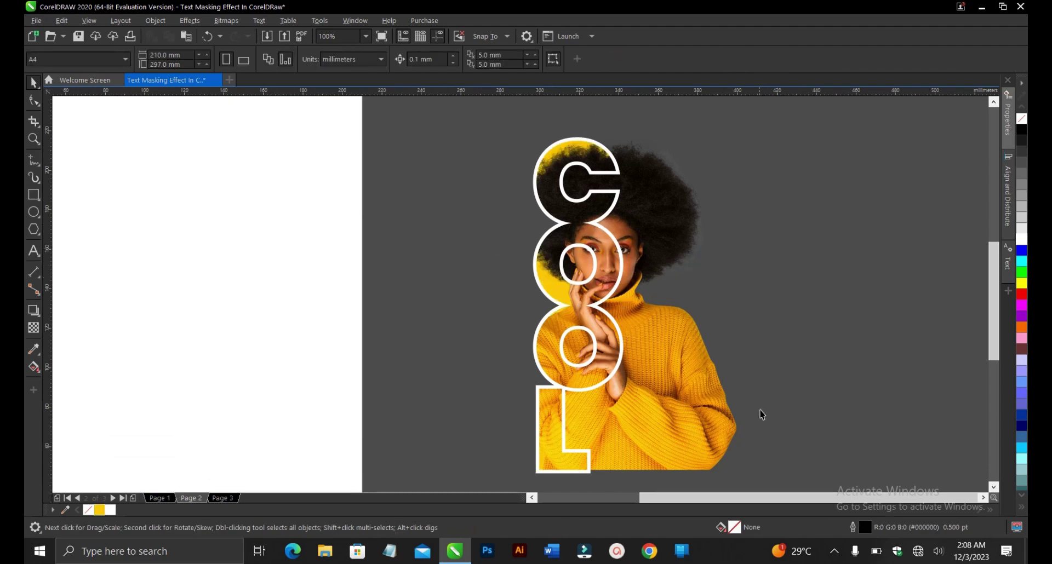
pyautogui.scroll(-1, 761, 414)
pyautogui.hotkey('ctrl', 'a')
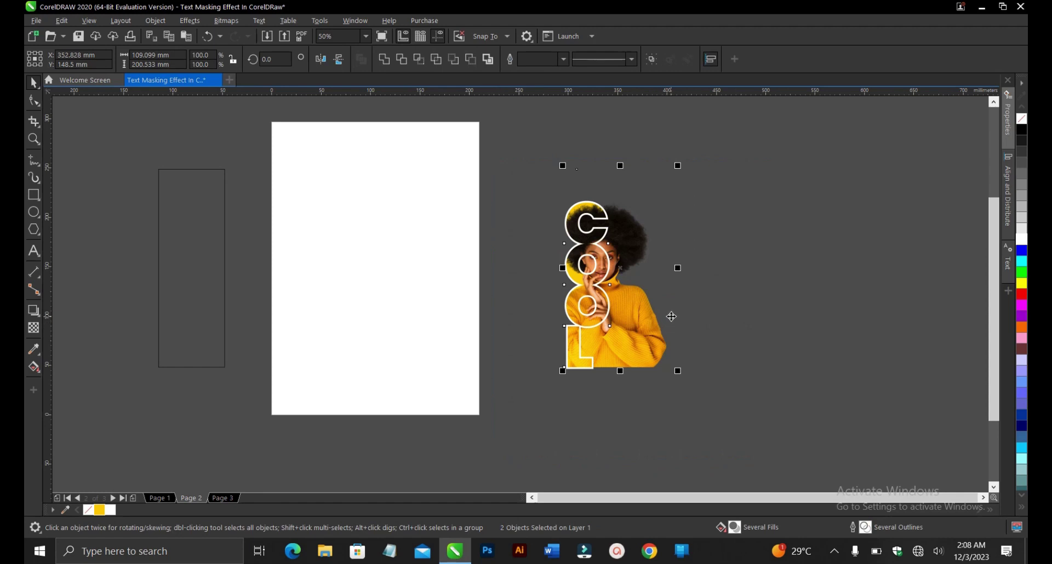
# Step: Group the COOL letters with the photo, centre the group on the page, and add a 210 × 297 mm page rectangle
pyautogui.hotkey('ctrl', 'g')
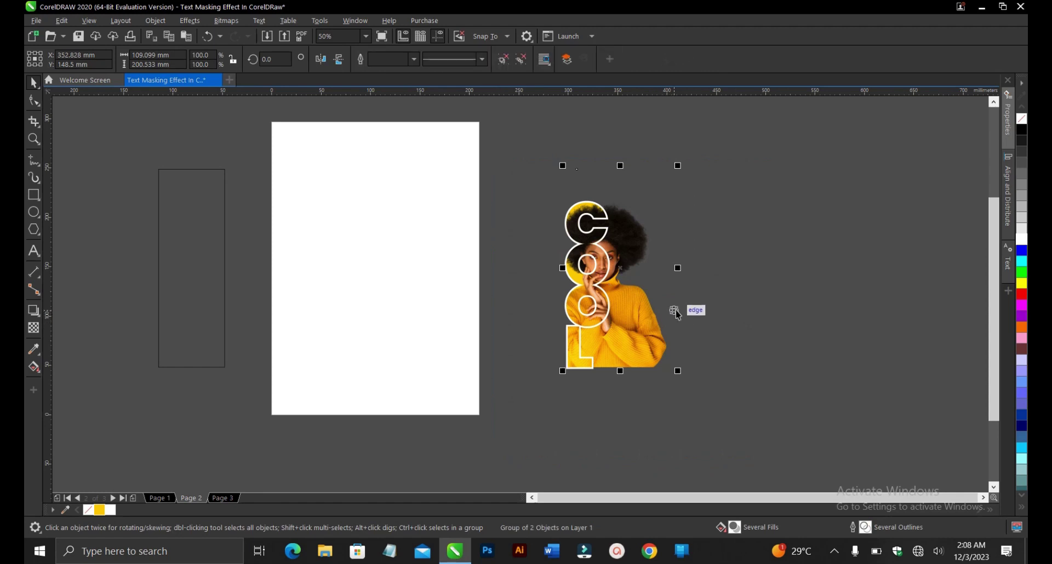
pyautogui.press('p')
pyautogui.press('Escape')
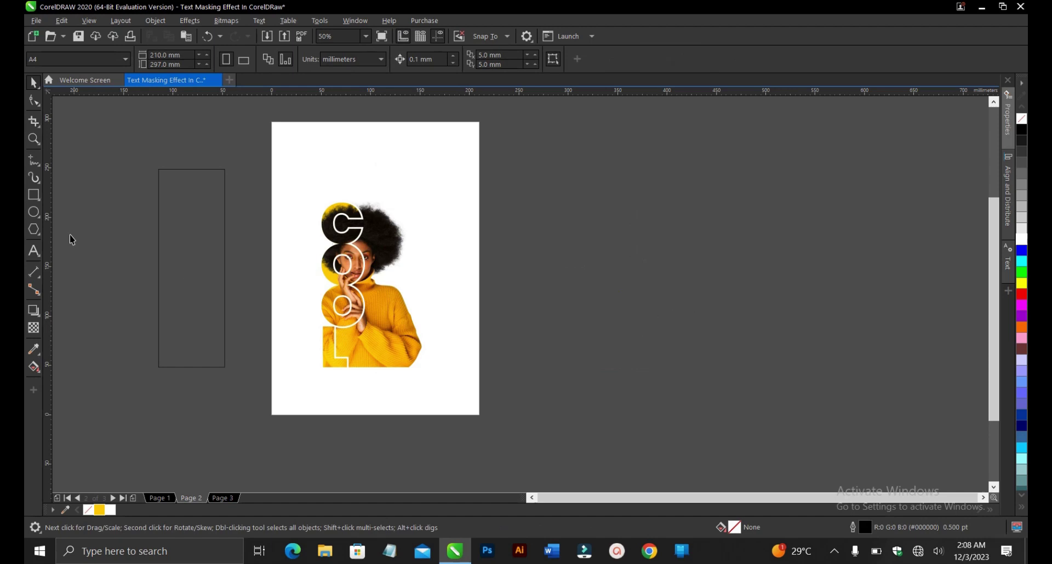
pyautogui.click(34, 195)
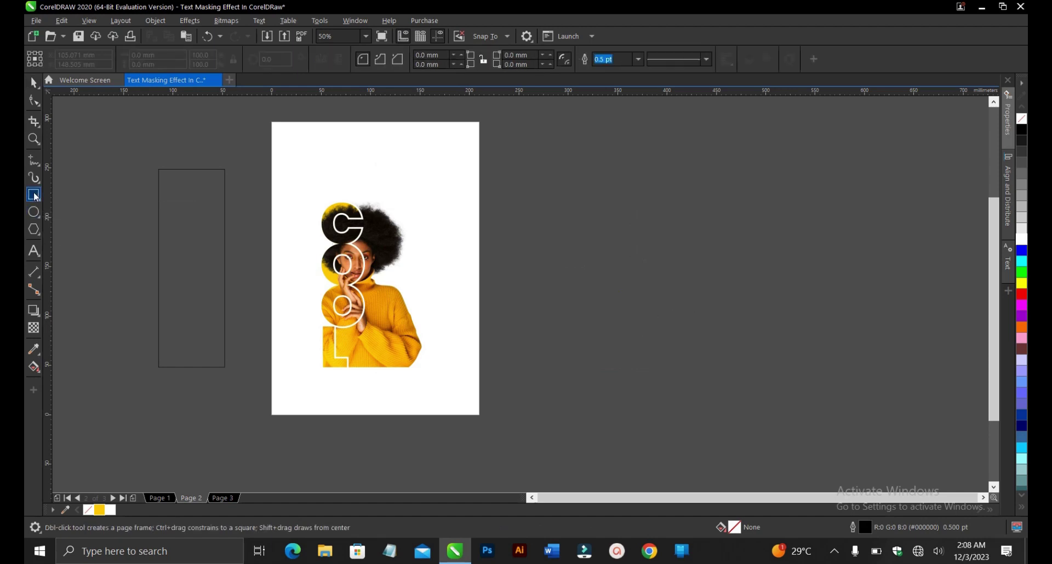
pyautogui.doubleClick(34, 197)
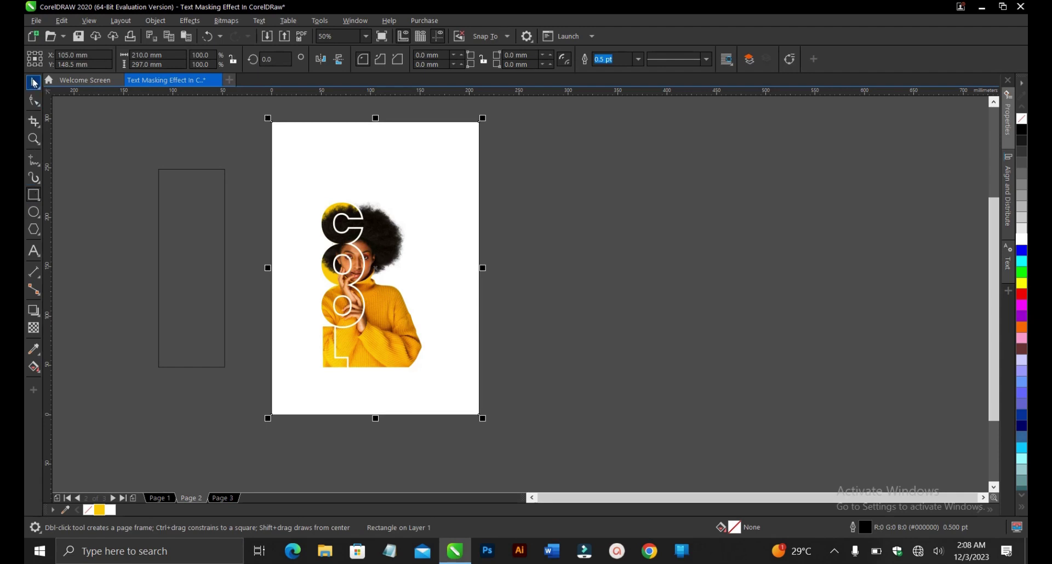
# Step: Fill the page rectangle with yellow #FFCC00 and remove its outline
pyautogui.click(100, 510)
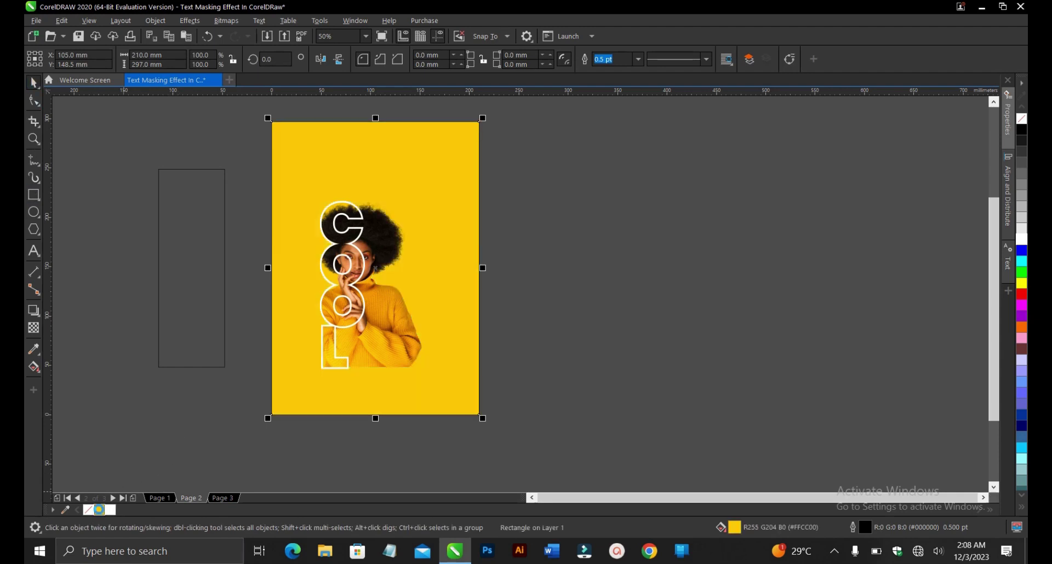
pyautogui.rightClick(88, 510)
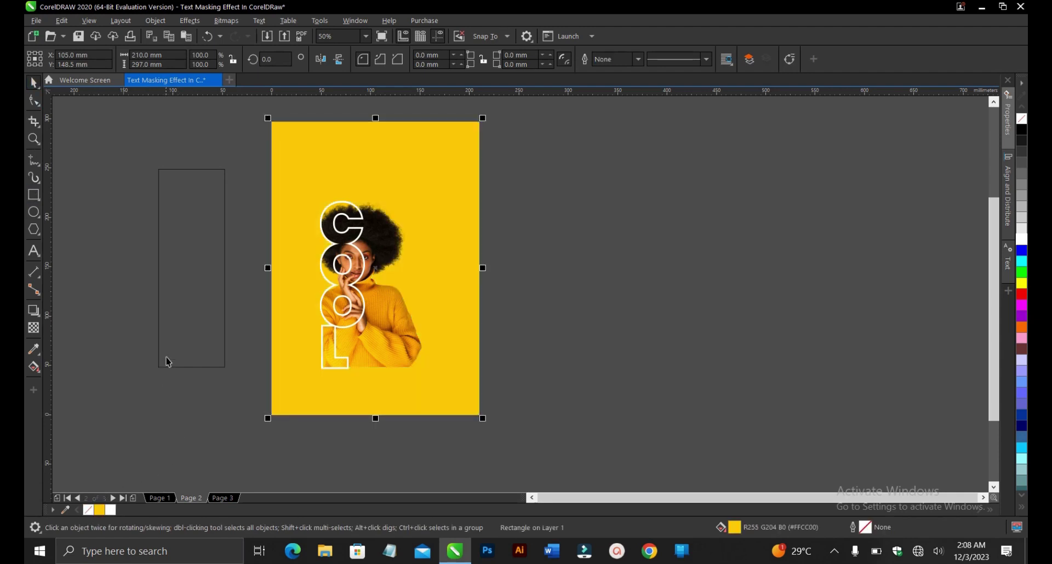
pyautogui.scroll(2, 310, 223)
pyautogui.scroll(-2, 735, 261)
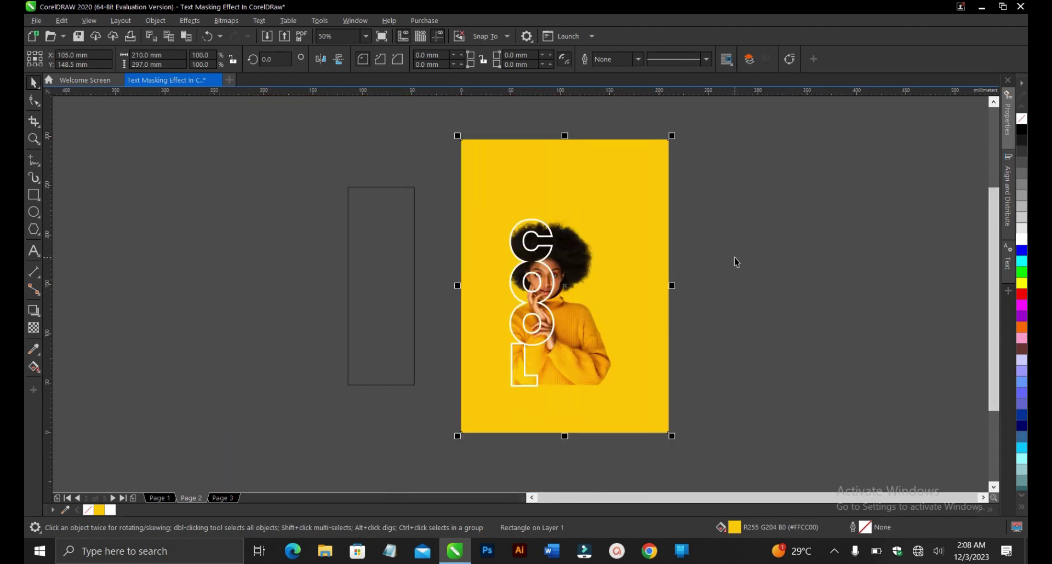
# Step: Deselect the yellow background and select the COOL text in the portrait group
pyautogui.click(735, 261)
pyautogui.scroll(2, 539, 293)
pyautogui.click(541, 292)
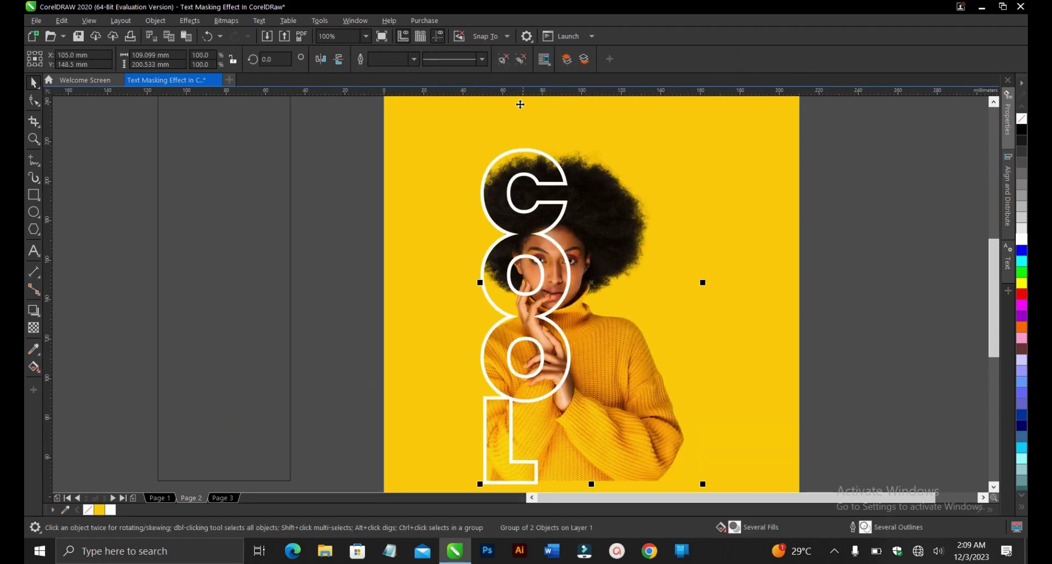
pyautogui.scroll(-2, 550, 265)
pyautogui.click(443, 196)
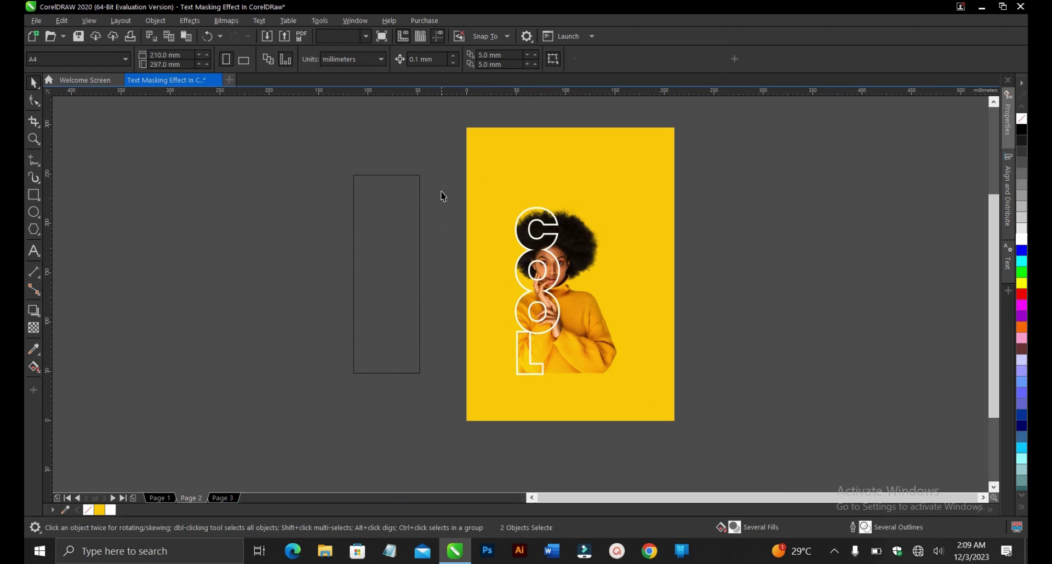
pyautogui.click(574, 326)
pyautogui.scroll(2, 573, 327)
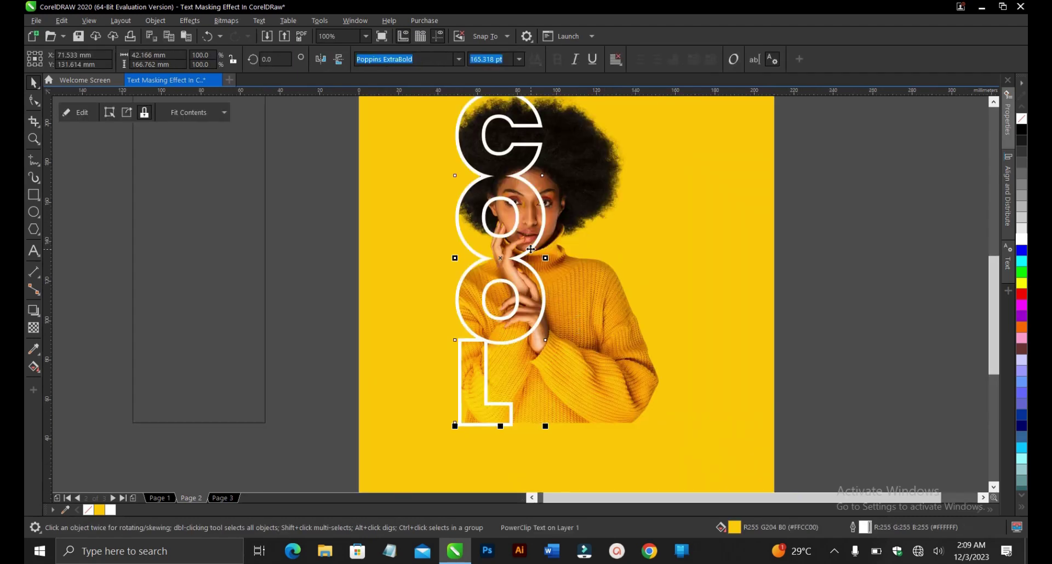
# Step: Select the woman's photo in the COOL-and-portrait group
pyautogui.click(573, 295)
pyautogui.scroll(-2, 562, 282)
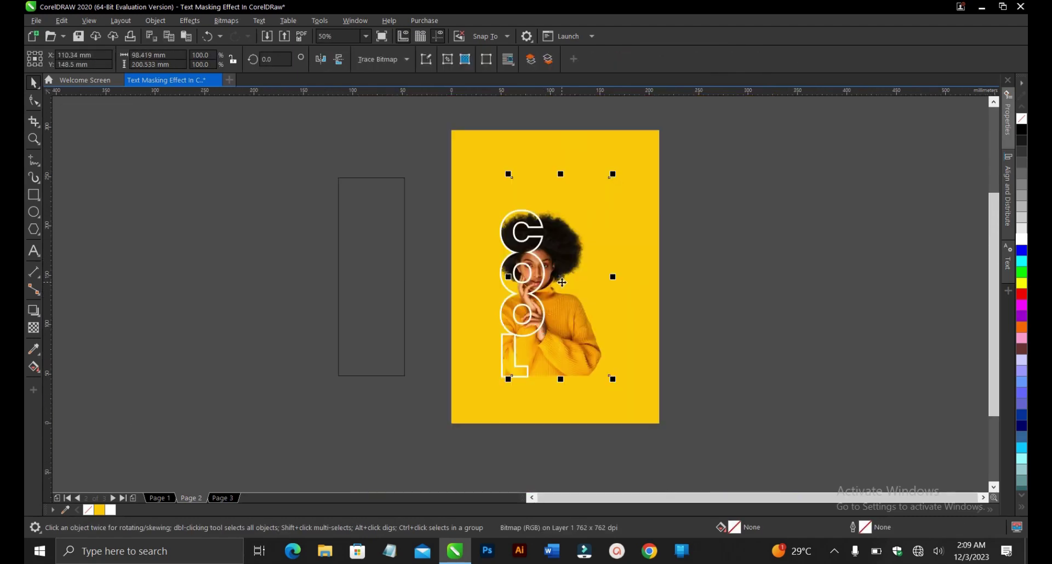
pyautogui.scroll(2, 558, 279)
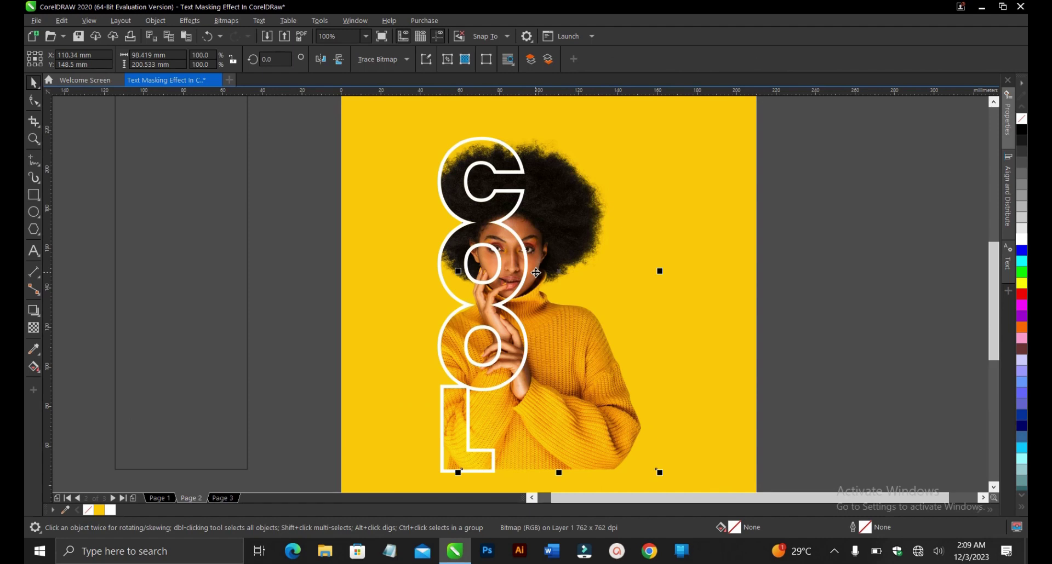
pyautogui.click(830, 267)
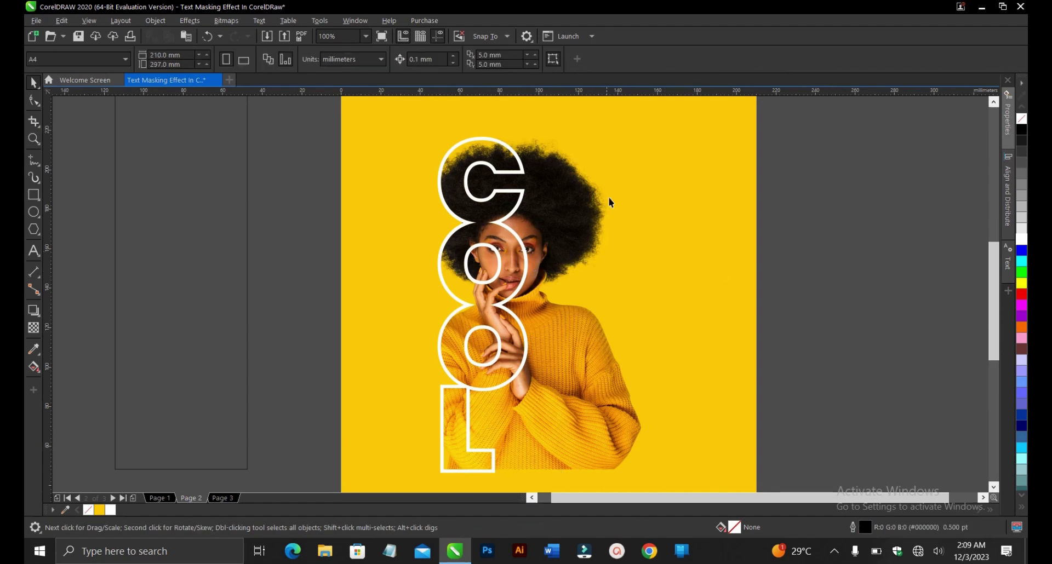
pyautogui.click(609, 197)
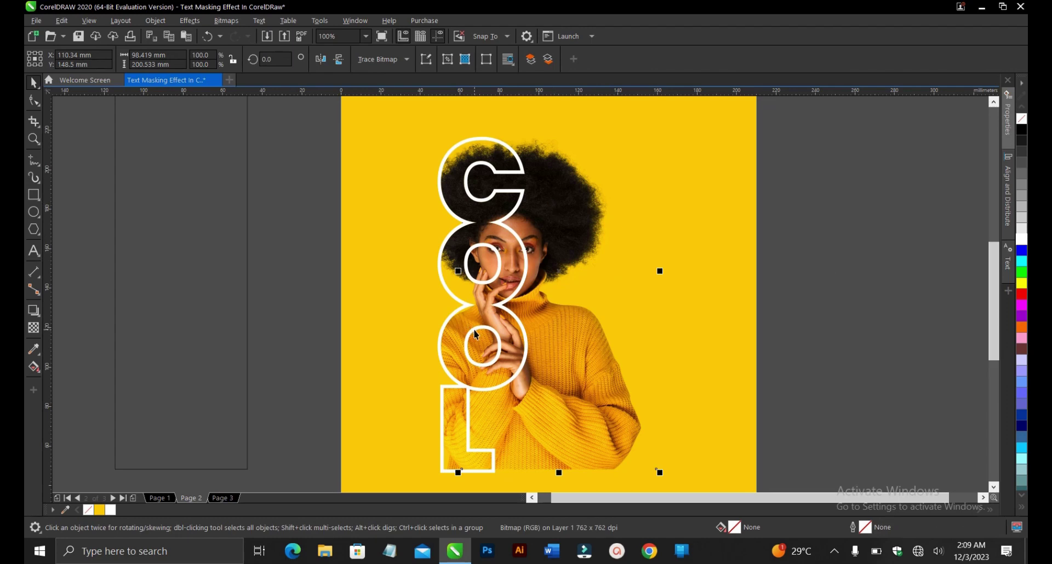
pyautogui.click(857, 287)
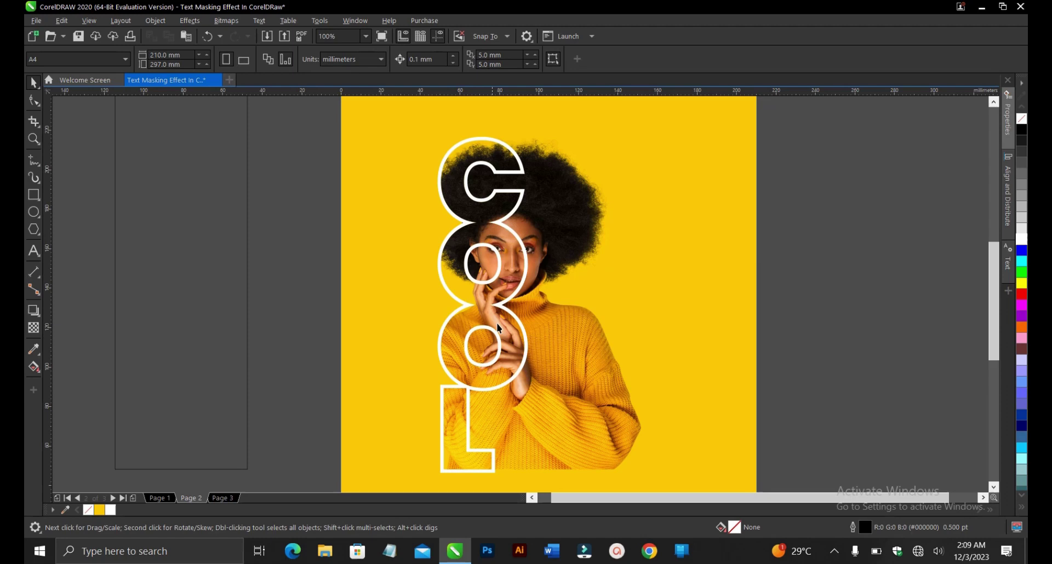
pyautogui.click(551, 317)
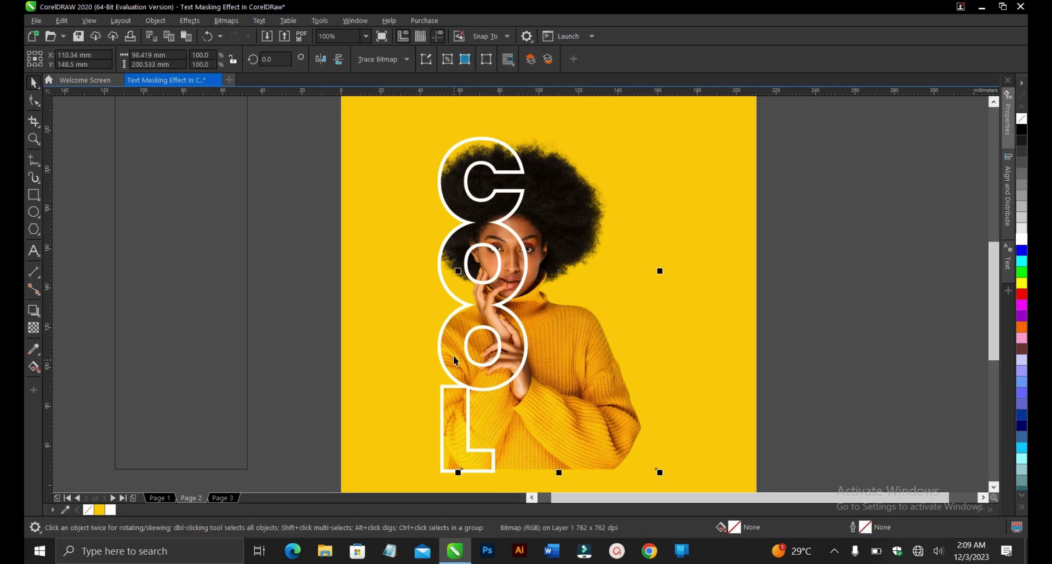
# Step: Edit the COOL PowerClip contents, pick the photo inside, and finish editing
pyautogui.click(451, 183)
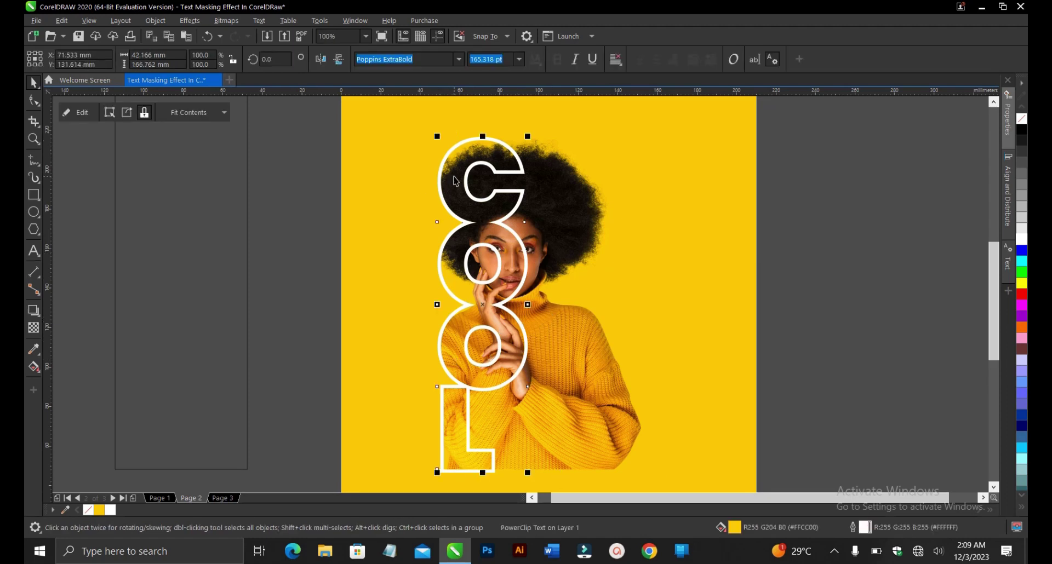
pyautogui.click(71, 112)
pyautogui.click(549, 235)
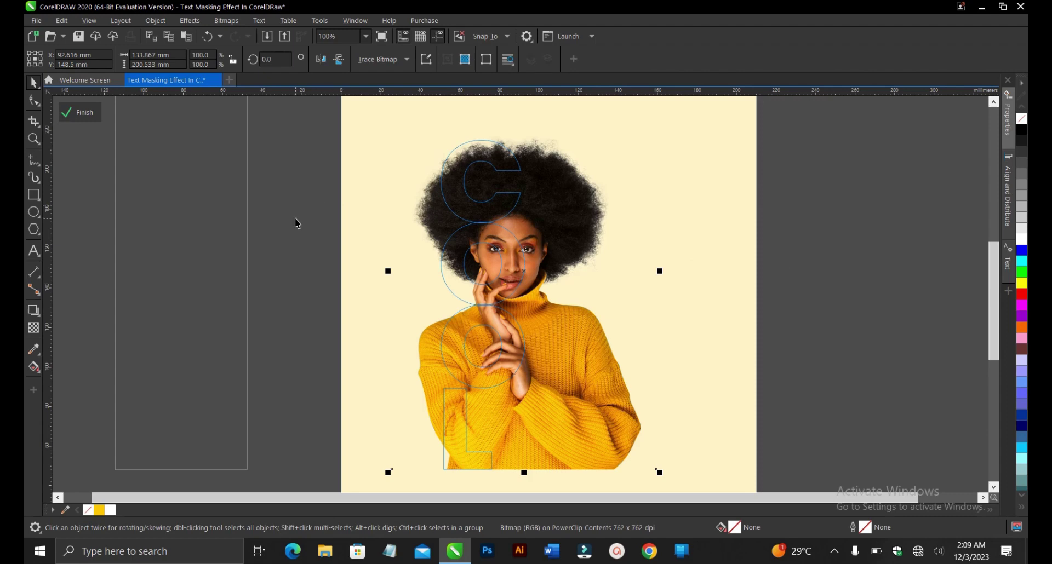
pyautogui.click(78, 113)
# Step: Crop the photo copy's left edge rightward to mid-letter, revealing the outlined left halves of COOL
pyautogui.hotkey('ctrl', 'z')
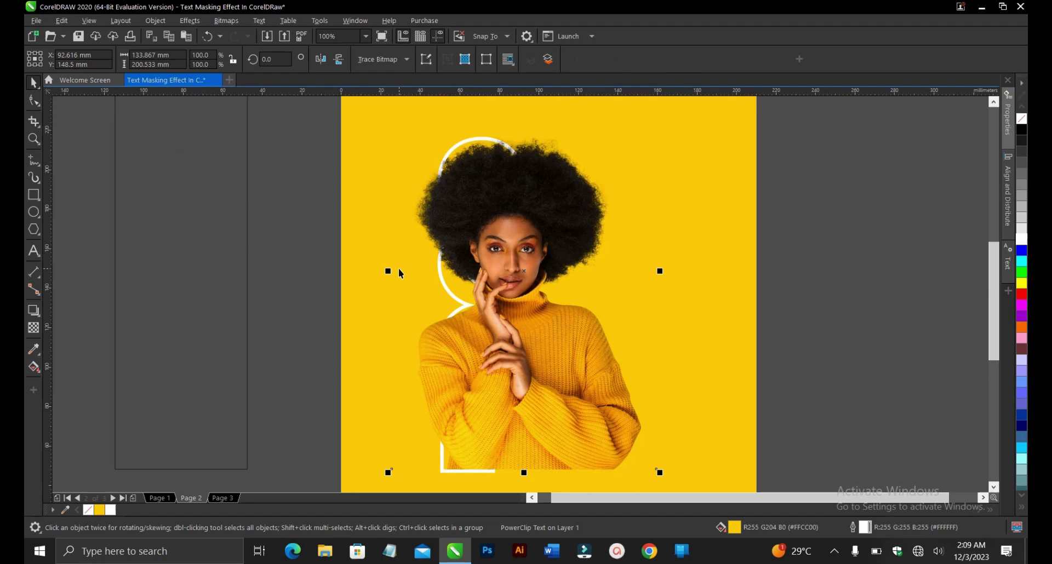
pyautogui.click(33, 100)
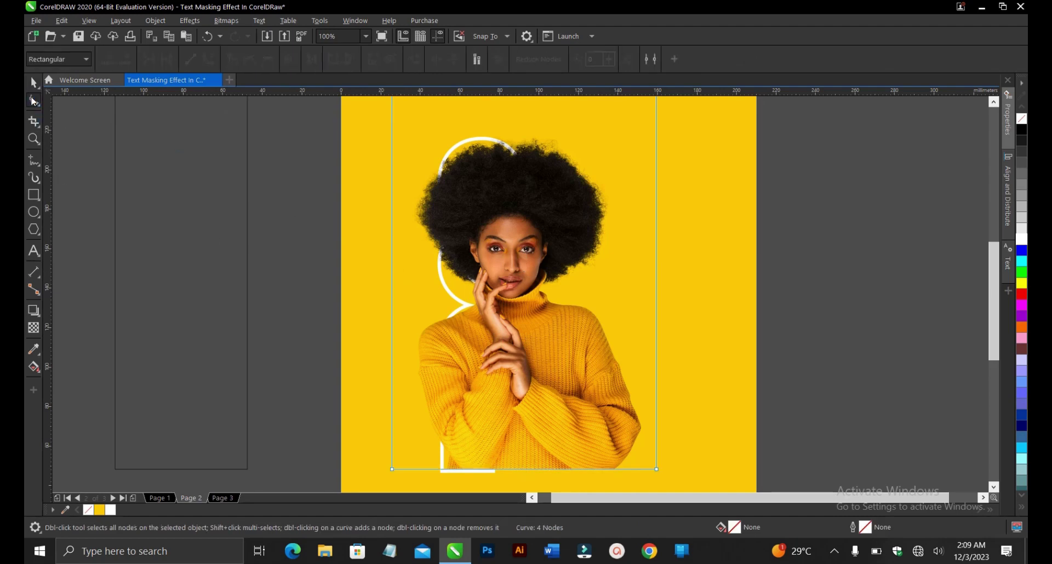
pyautogui.scroll(-2, 415, 287)
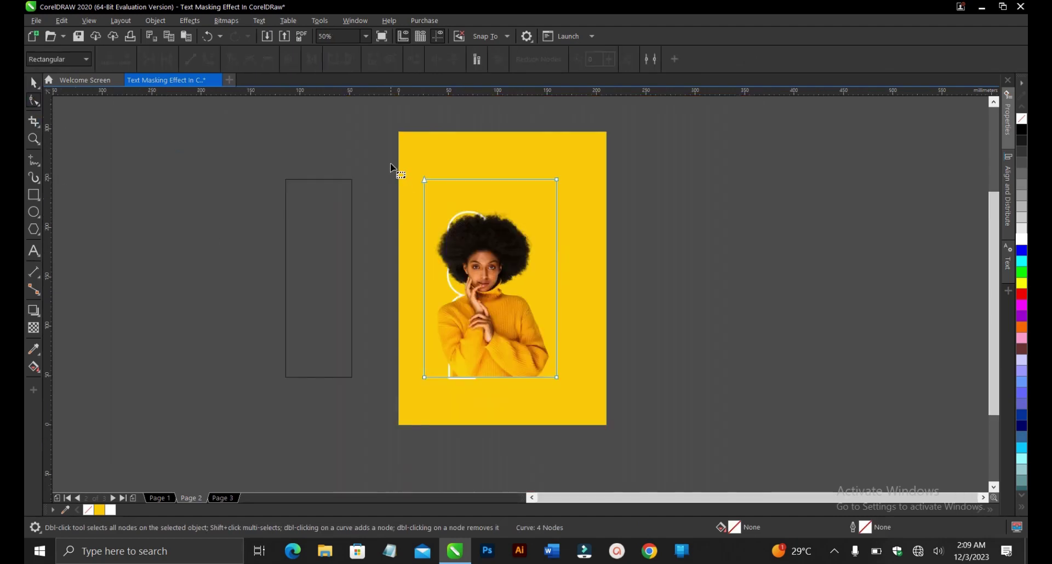
pyautogui.moveTo(392, 159); pyautogui.dragTo(471, 383)
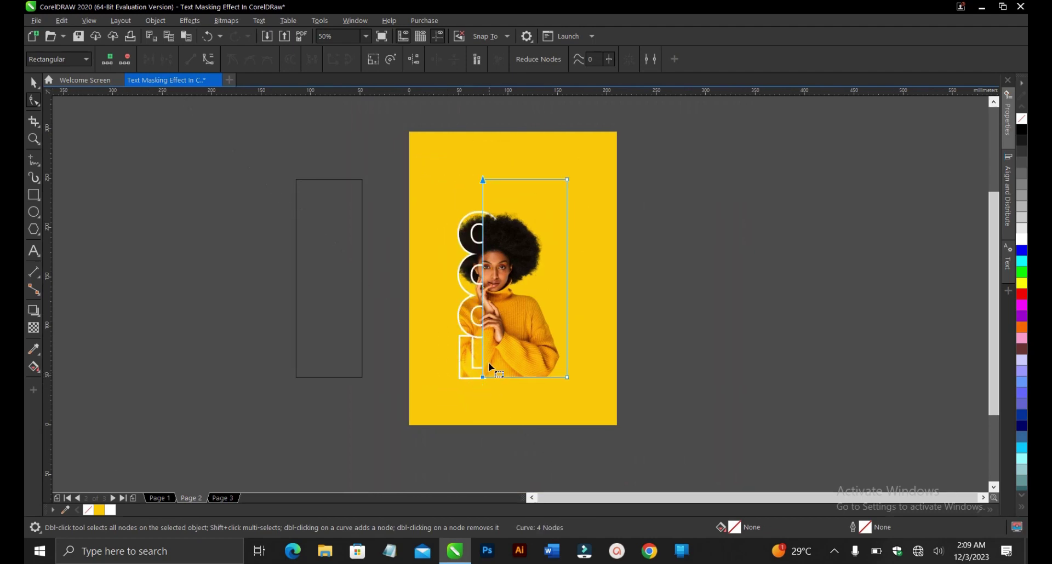
pyautogui.scroll(2, 486, 367)
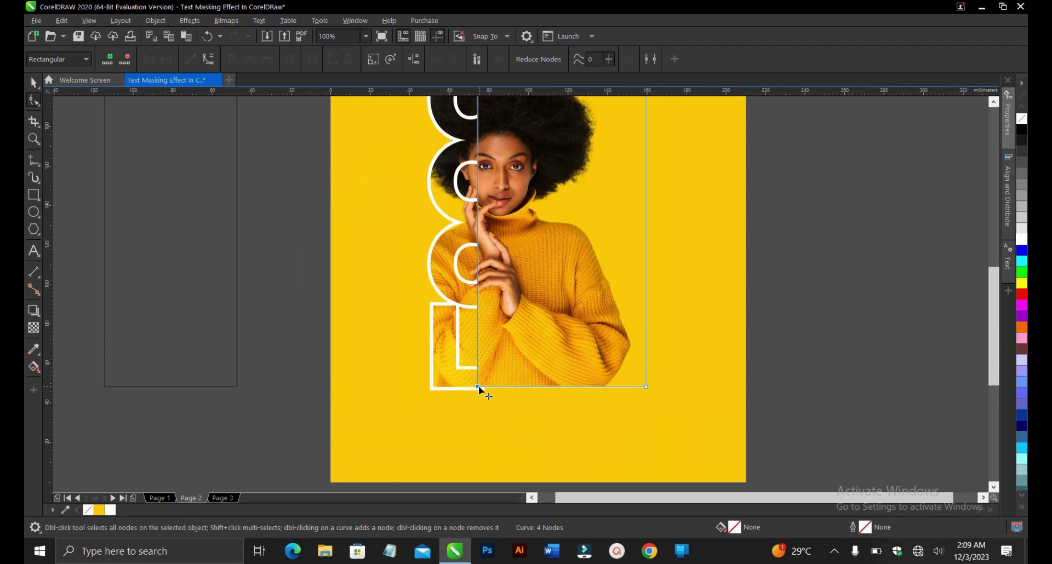
pyautogui.moveTo(478, 385); pyautogui.dragTo(493, 387)
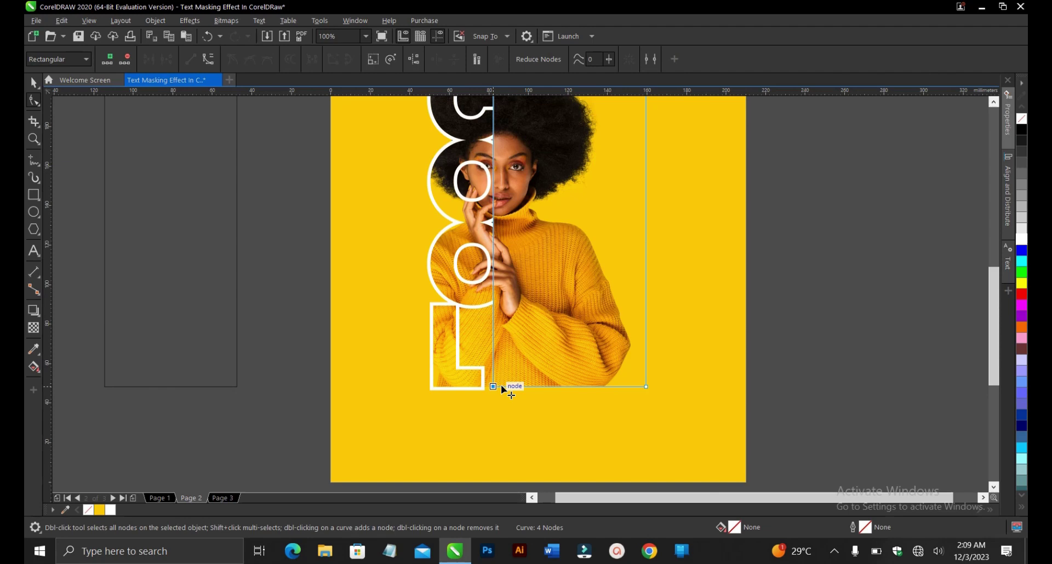
pyautogui.moveTo(502, 387); pyautogui.dragTo(517, 388)
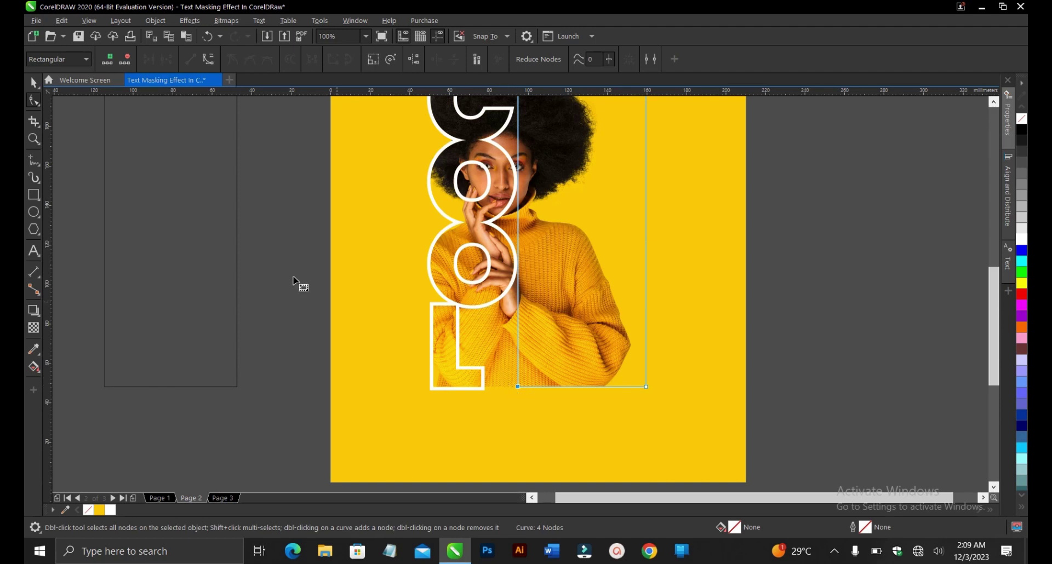
pyautogui.click(33, 82)
pyautogui.press('F3')
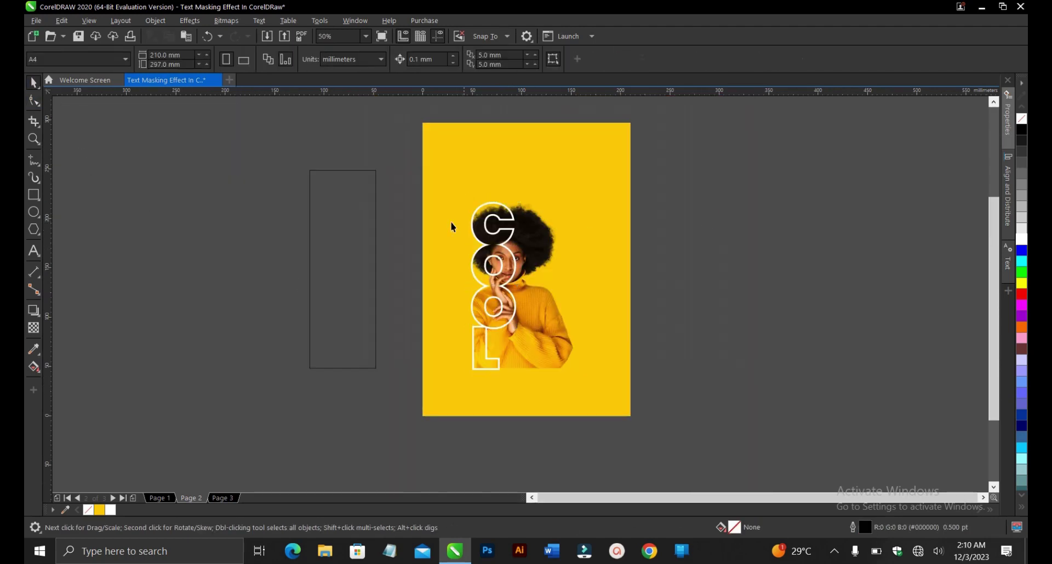
pyautogui.press('z')
pyautogui.moveTo(437, 191); pyautogui.dragTo(597, 398)
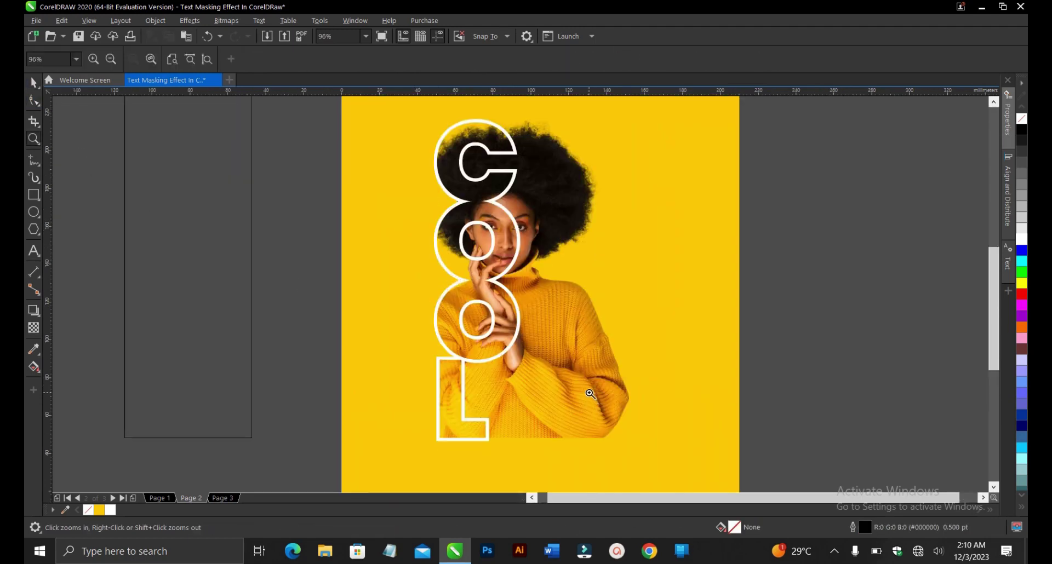
pyautogui.press('space')
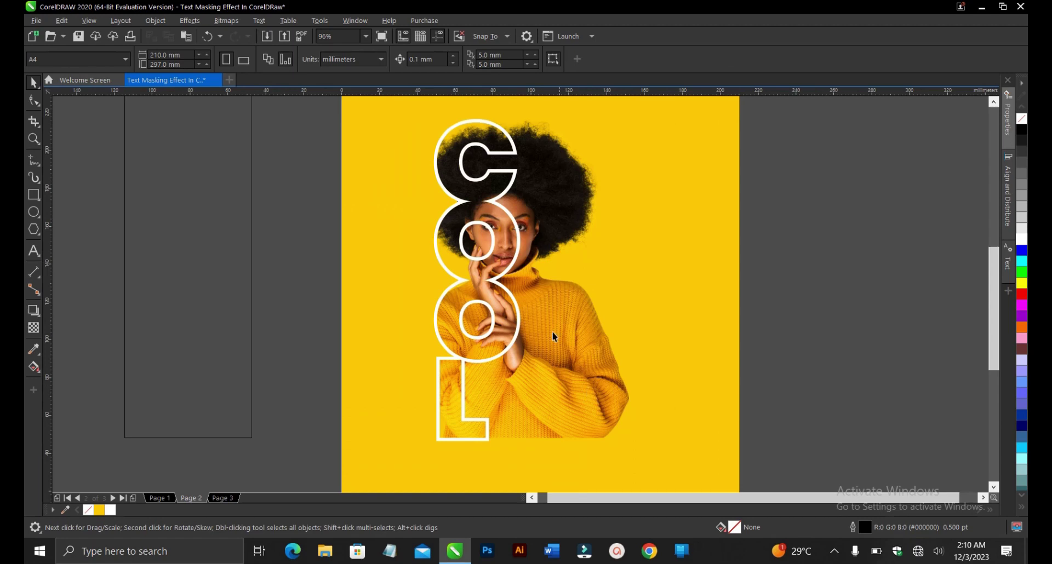